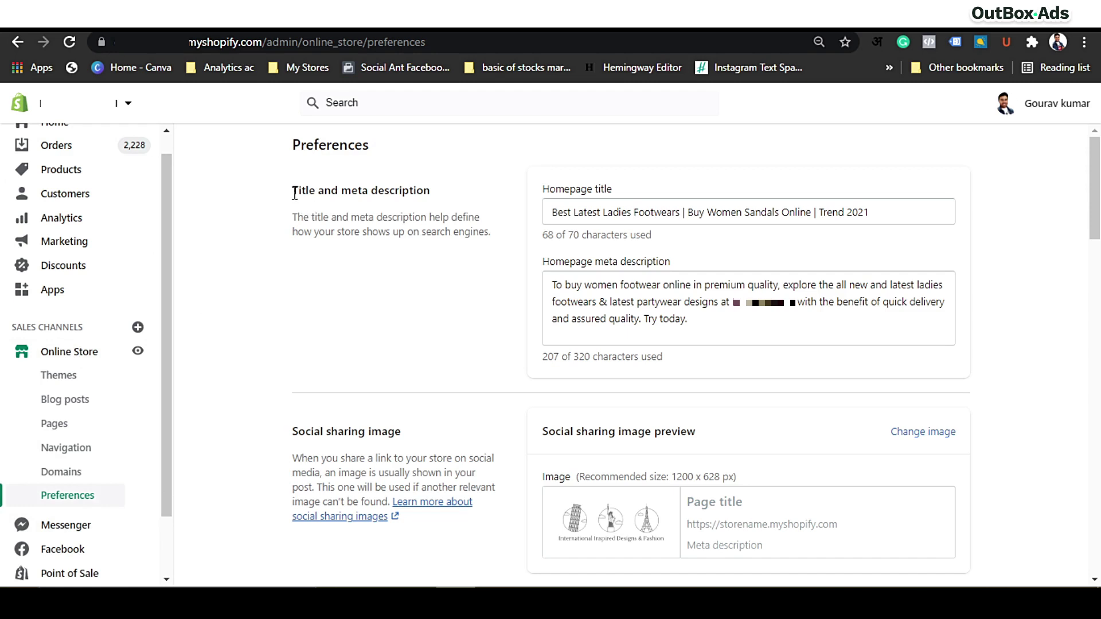
- Examine the "Title and meta description" heading and its explanation of how the store shows up on search engines
{"action": "left_click_drag", "start_coordinate": [292, 190], "coordinate": [446, 184]}
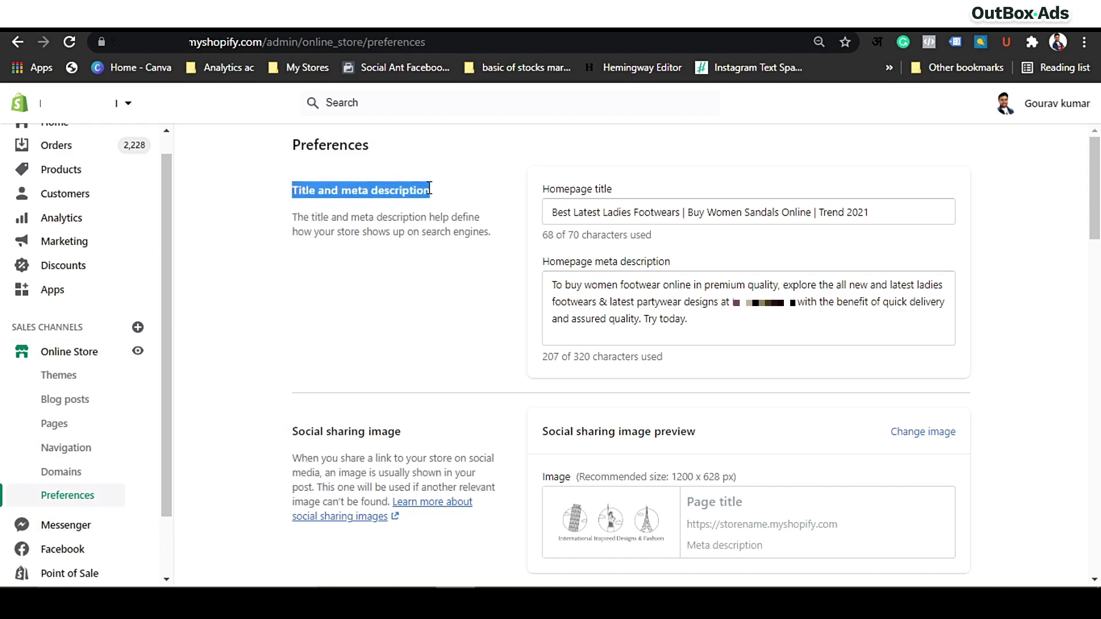
{"action": "left_click", "coordinate": [440, 187]}
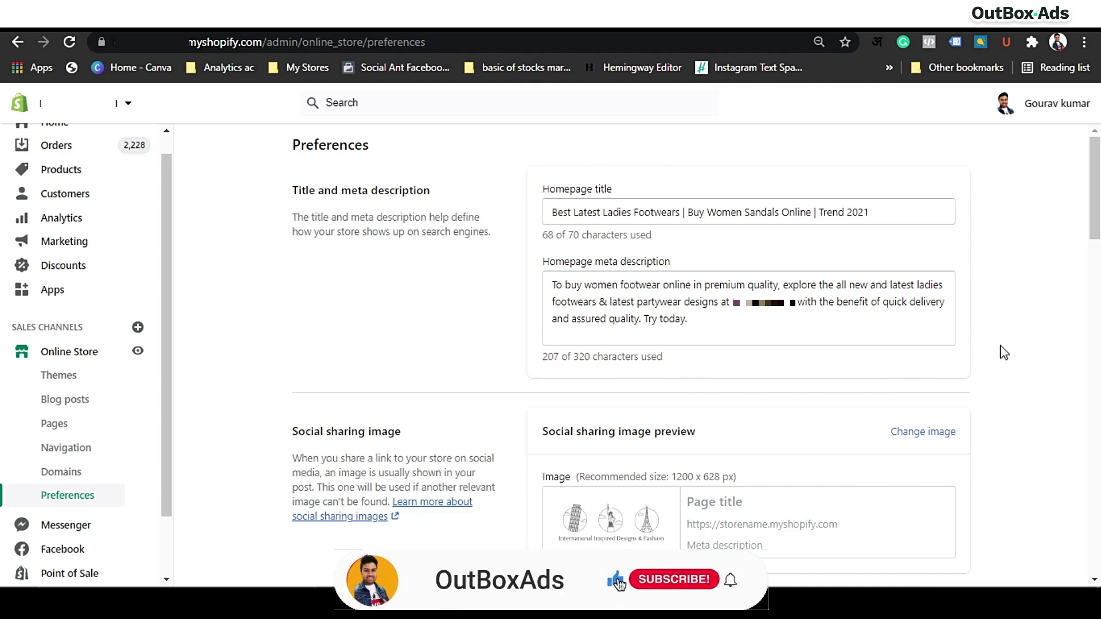
{"action": "left_click_drag", "start_coordinate": [292, 216], "coordinate": [490, 231]}
{"action": "left_click", "coordinate": [482, 228]}
{"action": "left_click_drag", "start_coordinate": [423, 232], "coordinate": [501, 235]}
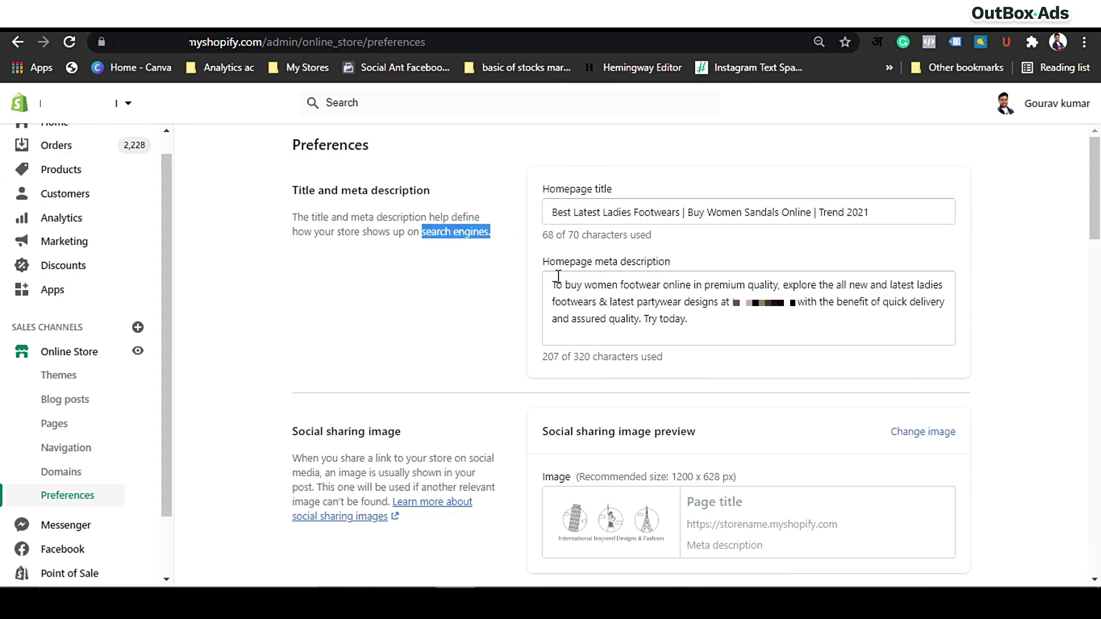
{"action": "left_click", "coordinate": [693, 237]}
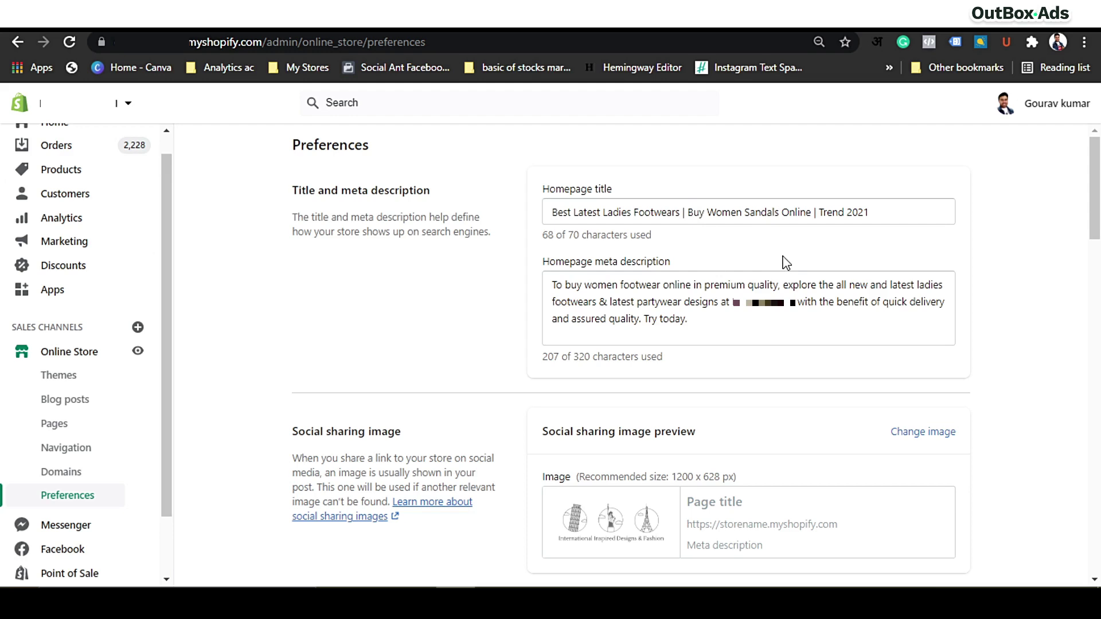
- Examine the homepage title text, including the part beginning with "Buy Women Sandals Online"
{"action": "left_click_drag", "start_coordinate": [552, 212], "coordinate": [872, 210]}
{"action": "left_click", "coordinate": [690, 212]}
{"action": "left_click", "coordinate": [877, 211]}
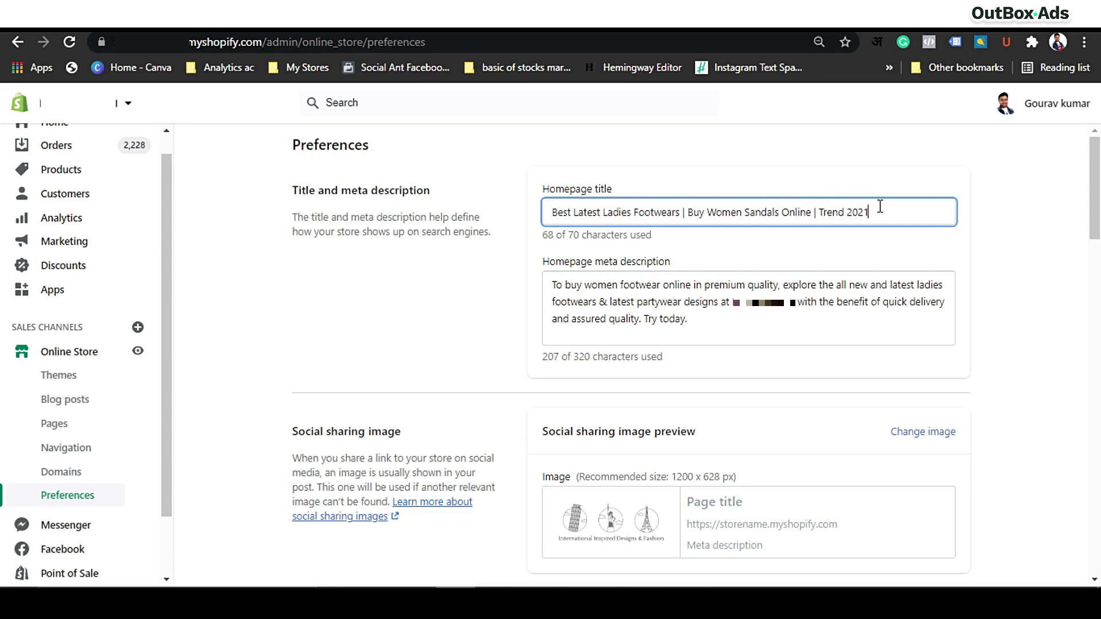
{"action": "left_click", "coordinate": [873, 190]}
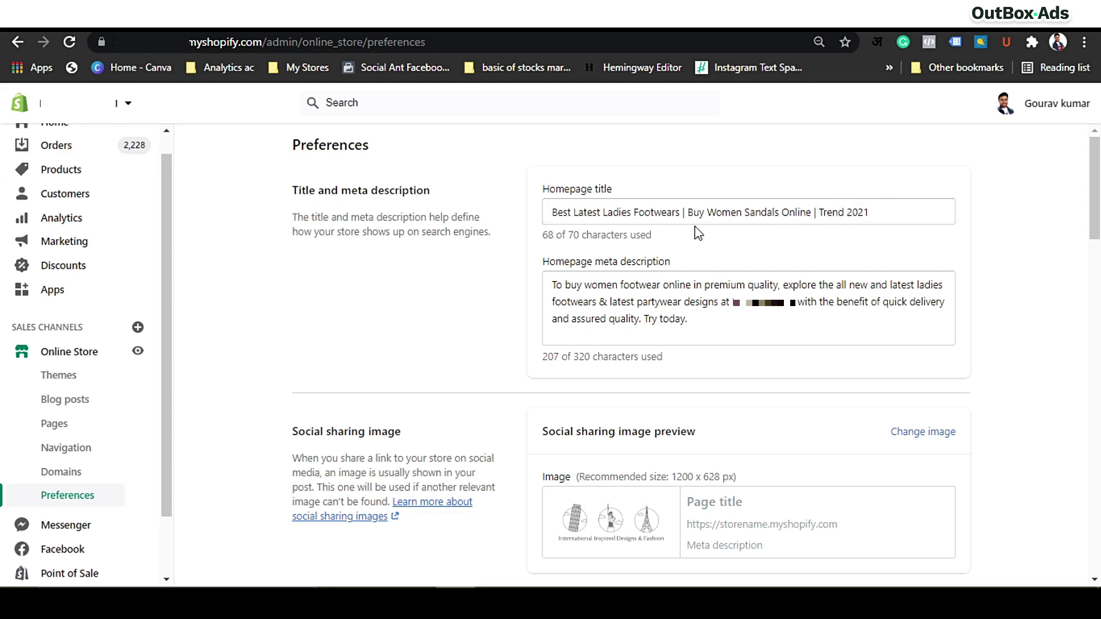
{"action": "left_click_drag", "start_coordinate": [686, 212], "coordinate": [828, 190]}
{"action": "left_click", "coordinate": [827, 189]}
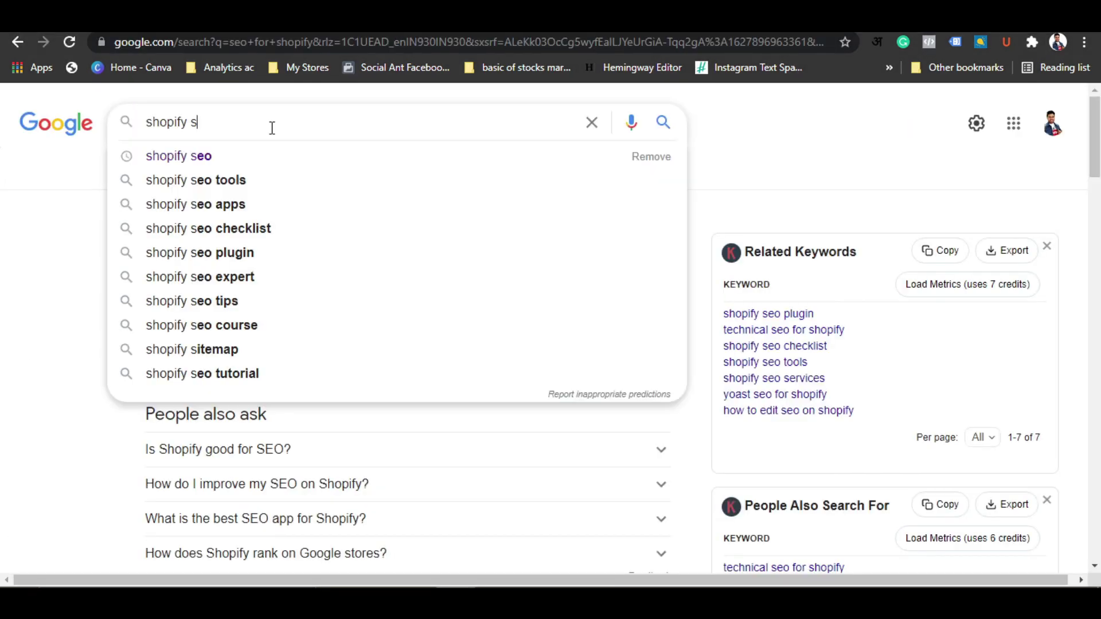
- In Google, enter "shopify seo" as the query and review the suggested search phrases
{"action": "type", "text": "eo"}
{"action": "key", "text": "BackSpace"}
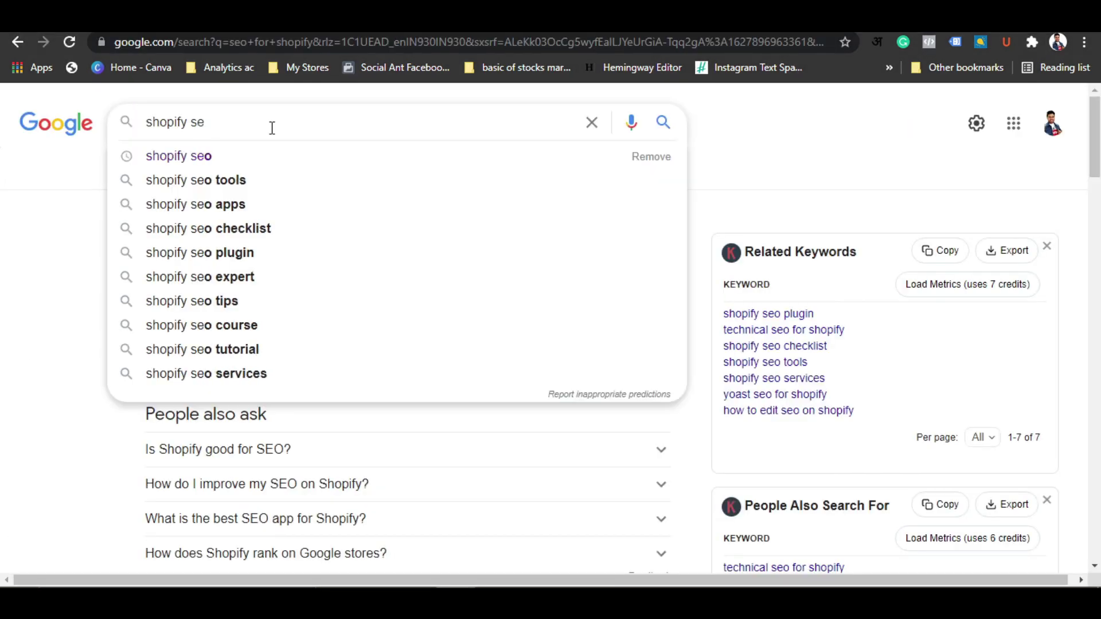
{"action": "key", "text": "BackSpace"}
{"action": "key", "text": "BackSpace"}
{"action": "key", "text": "BackSpace"}
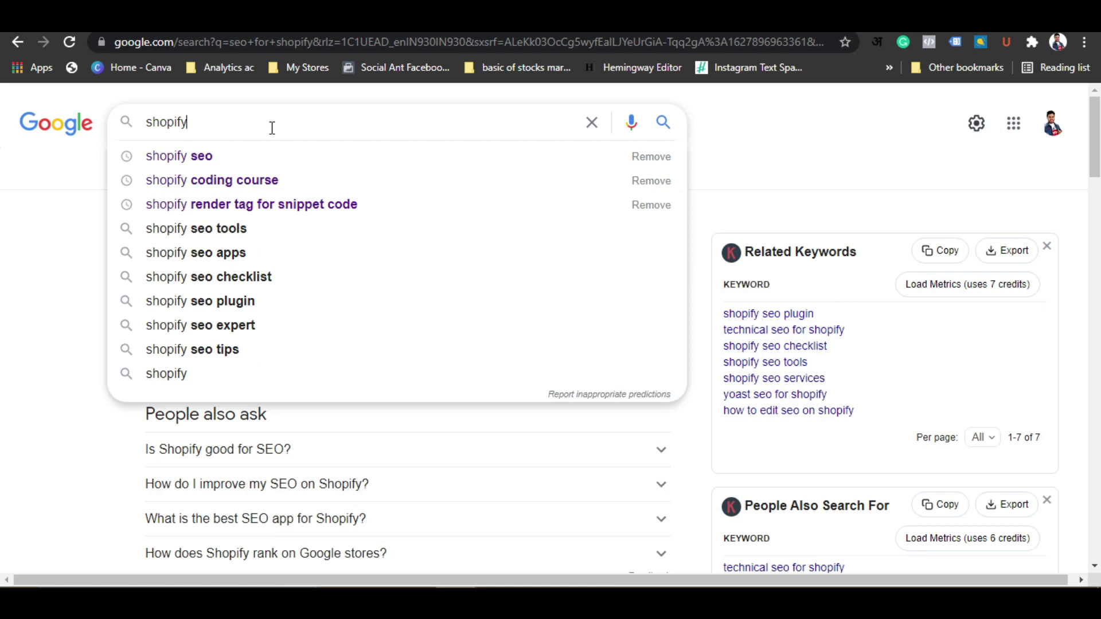
{"action": "type", "text": "seo"}
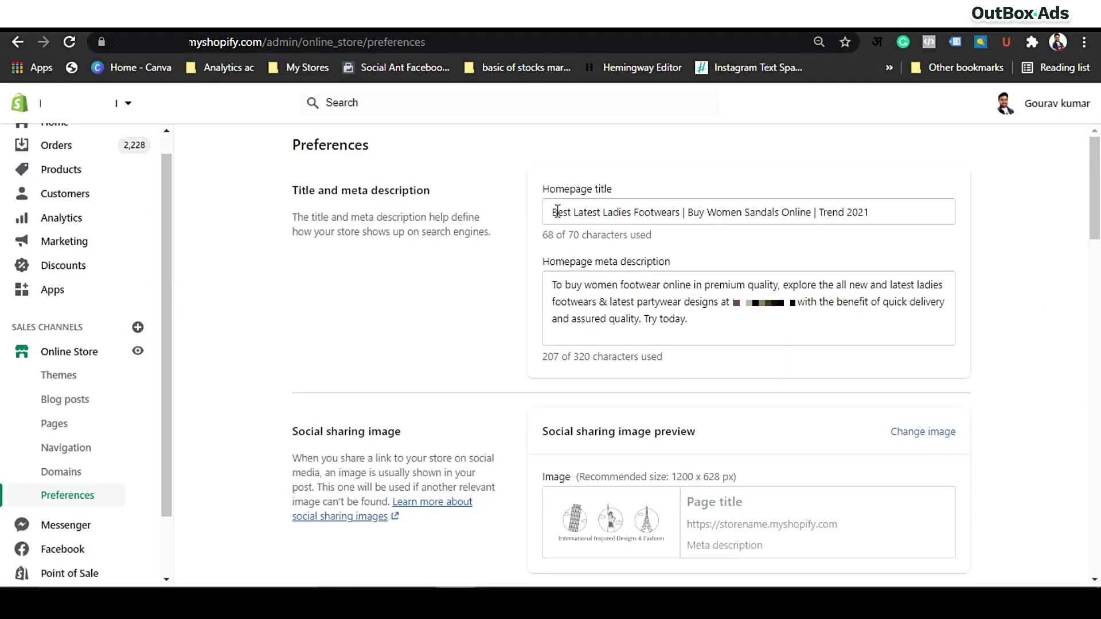
- Back in the Shopify preferences, highlight the keyword phrases "Best Latest Ladies Footwears" and "Buy Women Sandals Online" in the homepage title
{"action": "left_click_drag", "start_coordinate": [552, 213], "coordinate": [679, 212]}
{"action": "left_click", "coordinate": [717, 183]}
{"action": "left_click_drag", "start_coordinate": [552, 213], "coordinate": [681, 212]}
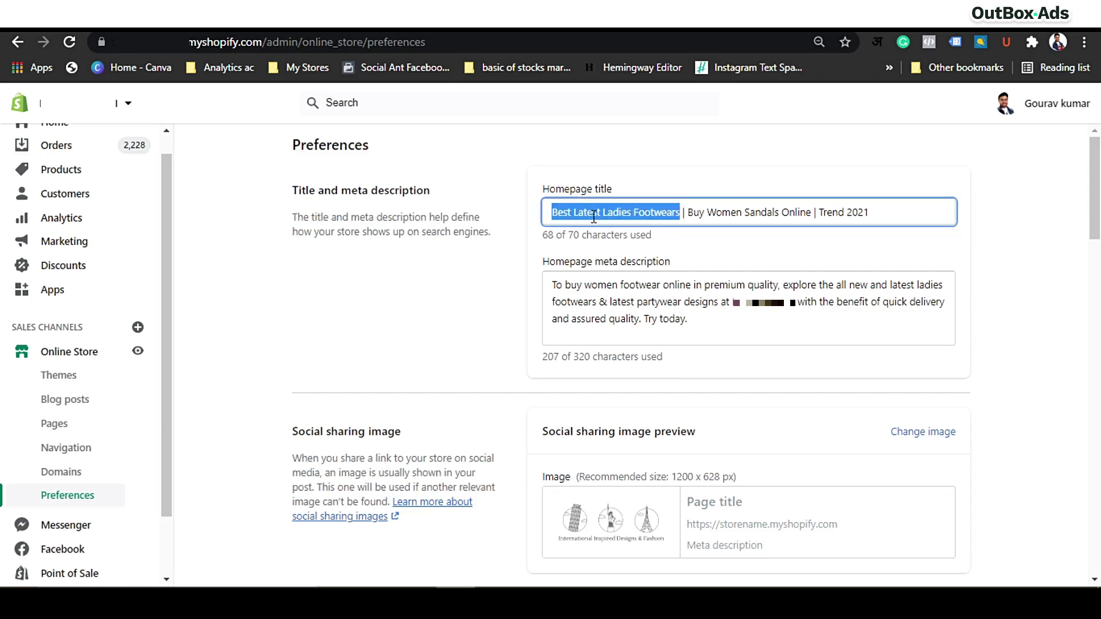
{"action": "left_click", "coordinate": [718, 185]}
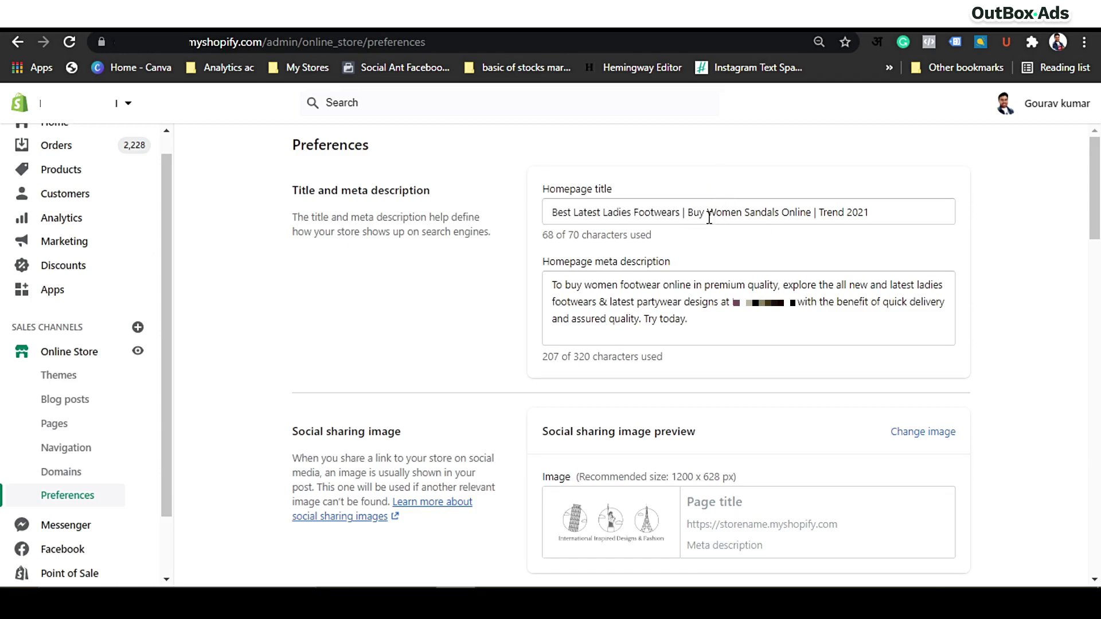
{"action": "left_click_drag", "start_coordinate": [687, 212], "coordinate": [811, 213]}
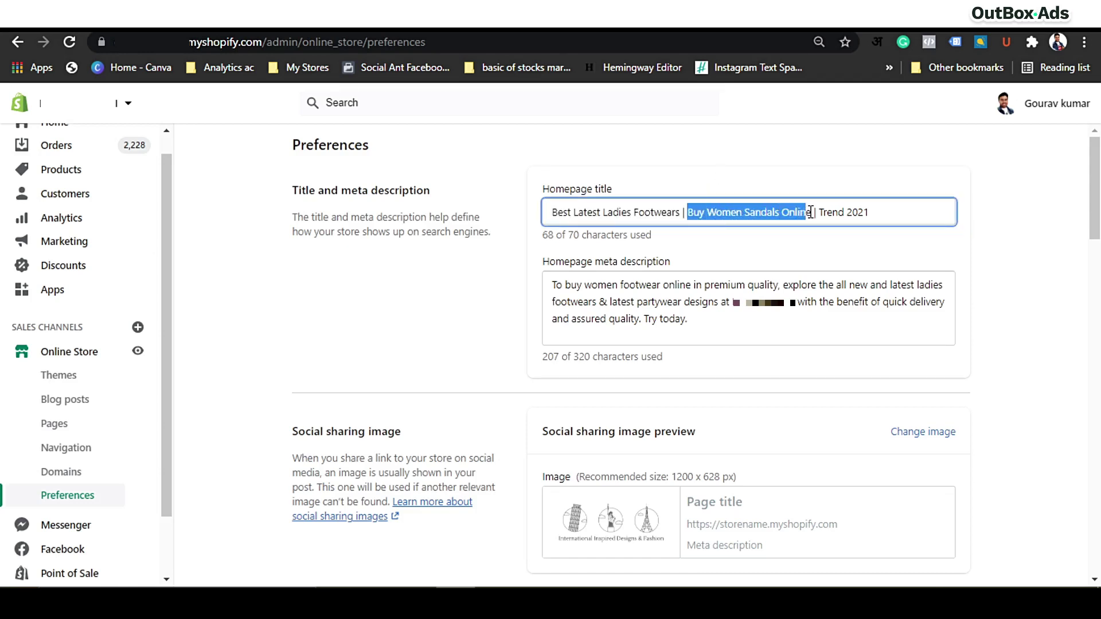
{"action": "left_click", "coordinate": [817, 194]}
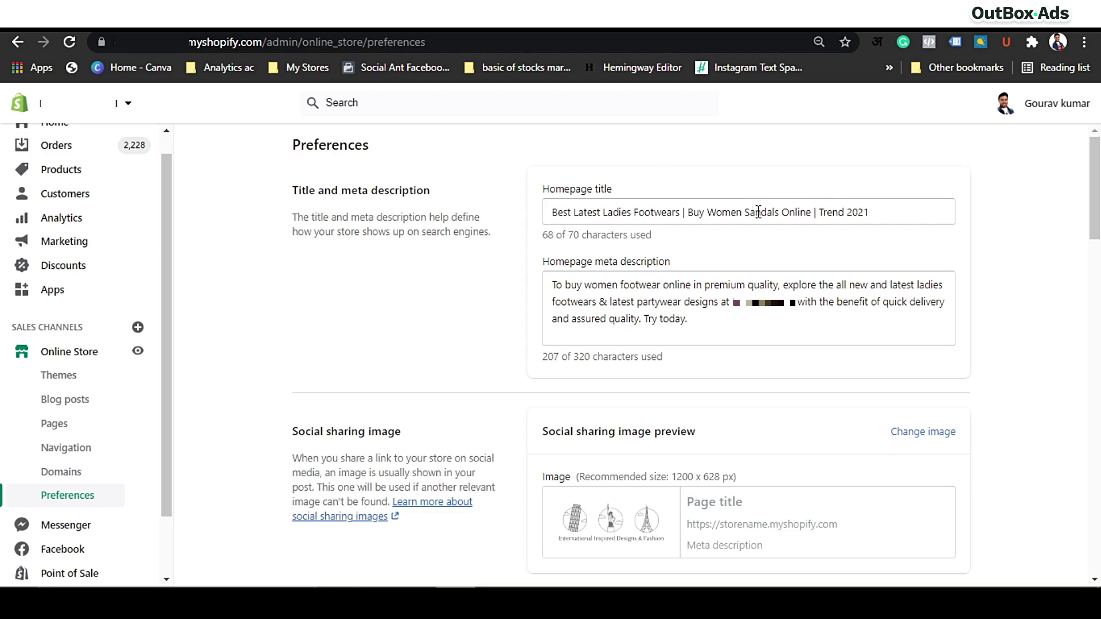
{"action": "left_click_drag", "start_coordinate": [708, 212], "coordinate": [759, 212]}
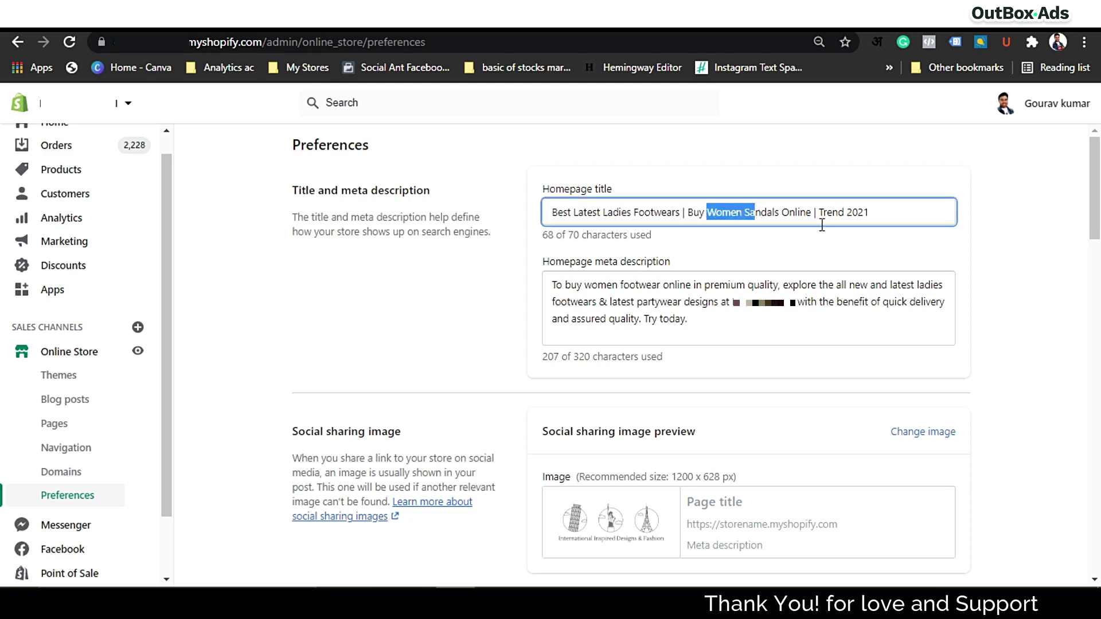
{"action": "left_click", "coordinate": [841, 207]}
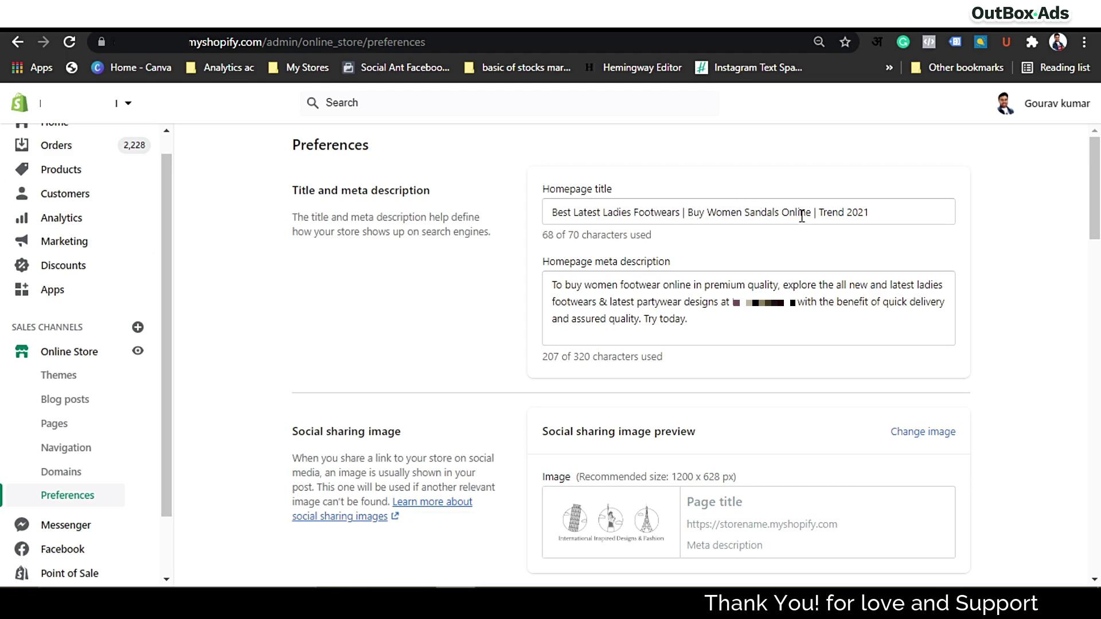
- Review how the homepage title's keyword phrases are divided by separators, then highlight the complete title and clear the selection
{"action": "left_click_drag", "start_coordinate": [552, 213], "coordinate": [682, 214]}
{"action": "left_click", "coordinate": [688, 207]}
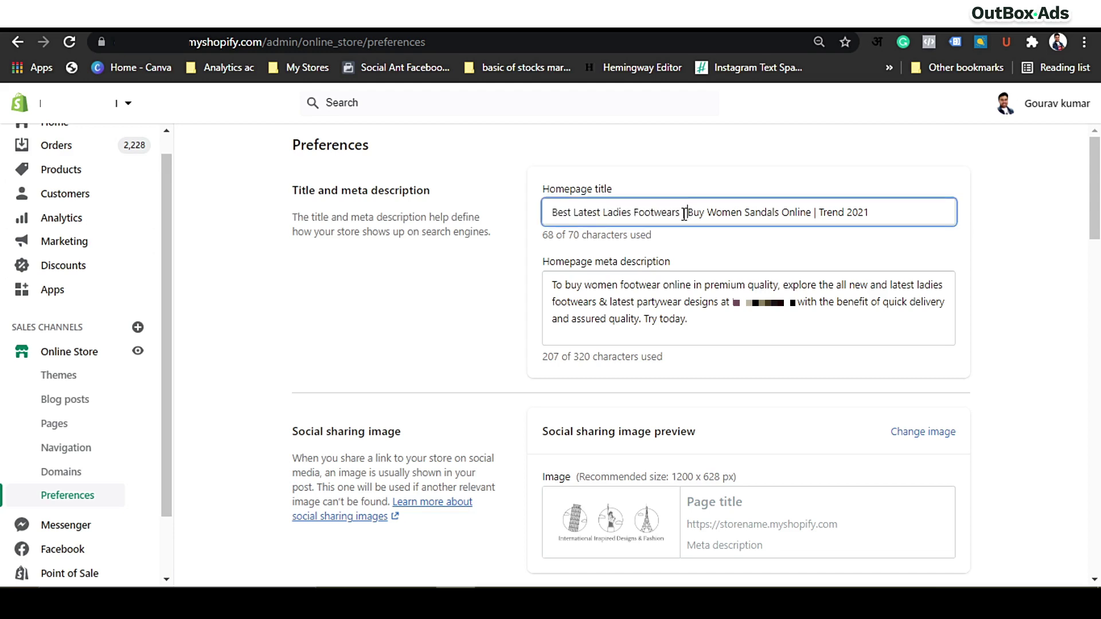
{"action": "left_click_drag", "start_coordinate": [687, 214], "coordinate": [817, 234]}
{"action": "left_click", "coordinate": [816, 233]}
{"action": "left_click_drag", "start_coordinate": [555, 210], "coordinate": [873, 192]}
{"action": "left_click", "coordinate": [874, 186]}
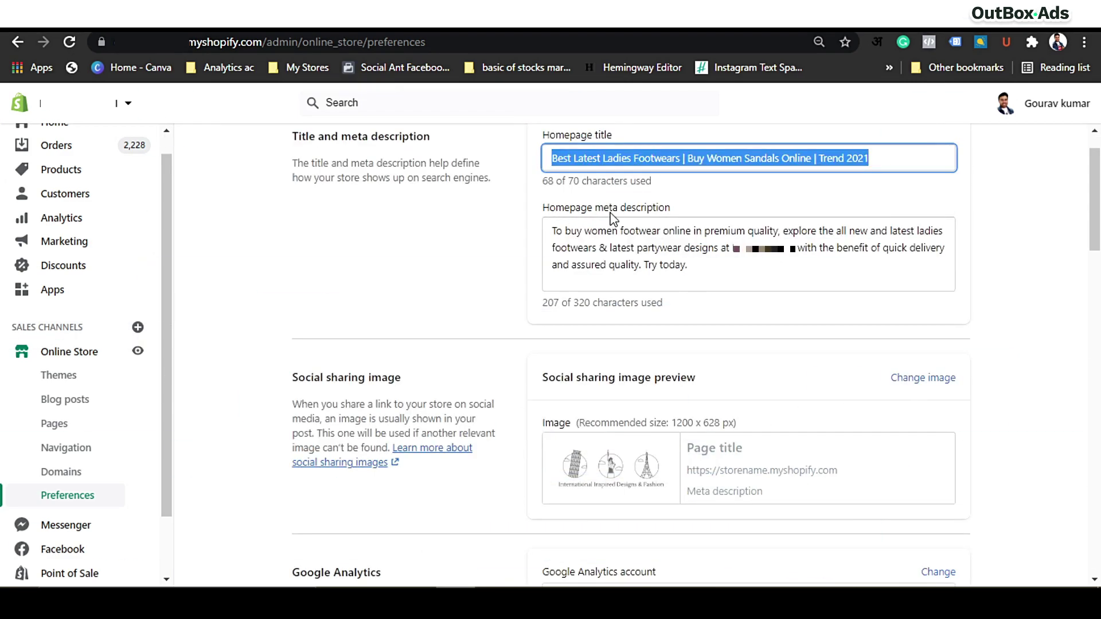
{"action": "left_click", "coordinate": [680, 202]}
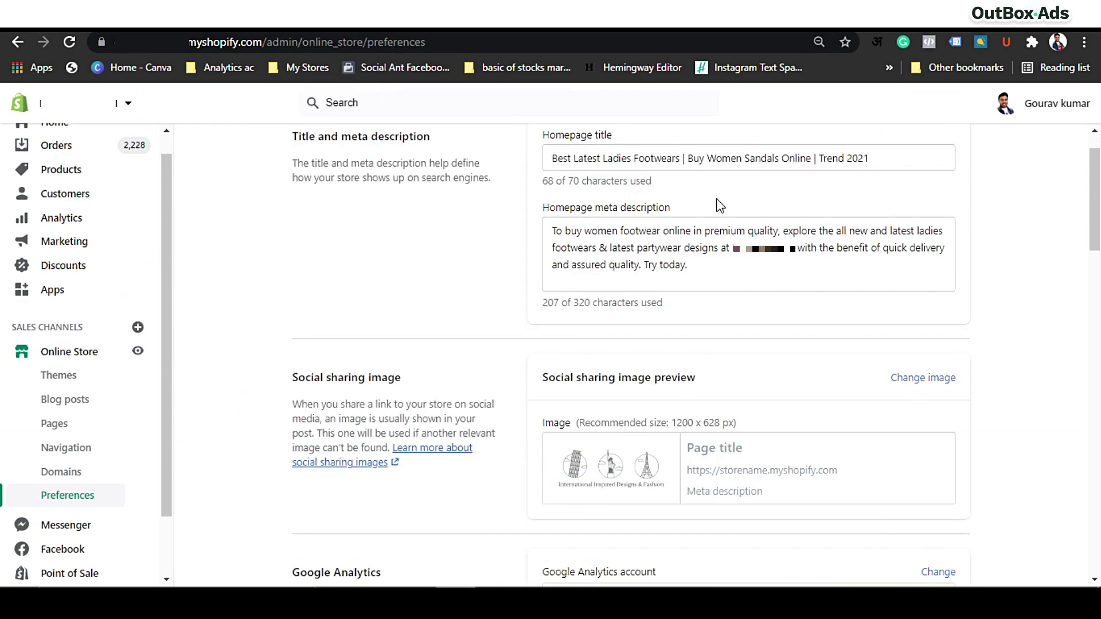
- Check the homepage meta description's character limit and highlight its keywords "buy women footwear" and "latest ladies footwears"
{"action": "scroll", "coordinate": [721, 205], "scroll_direction": "up", "scroll_amount": 1}
{"action": "left_click_drag", "start_coordinate": [573, 330], "coordinate": [597, 330]}
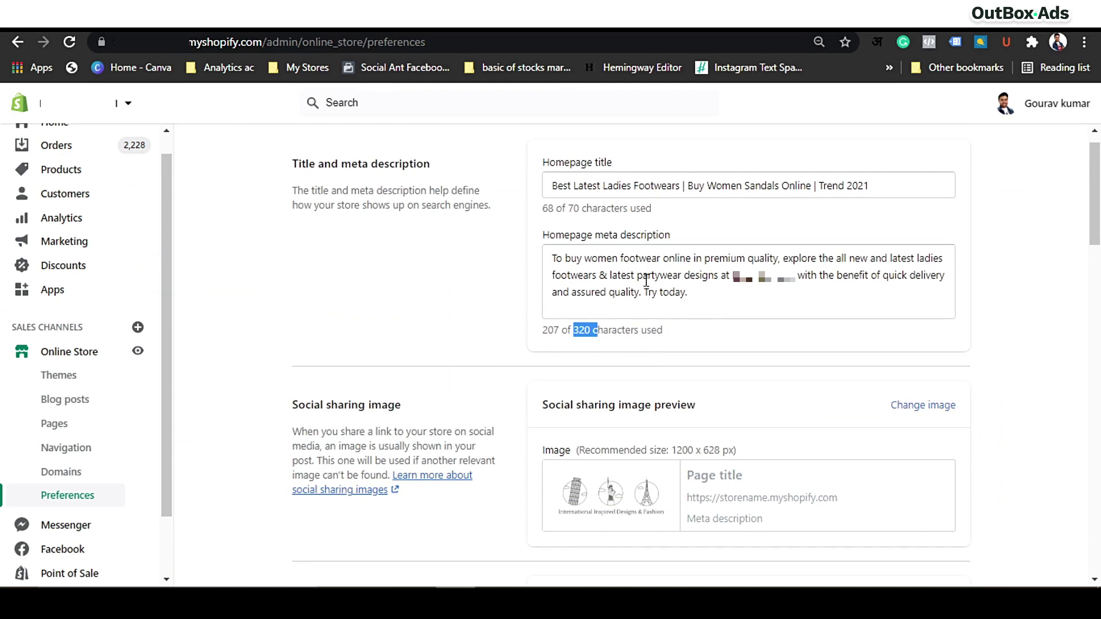
{"action": "left_click_drag", "start_coordinate": [566, 258], "coordinate": [661, 261]}
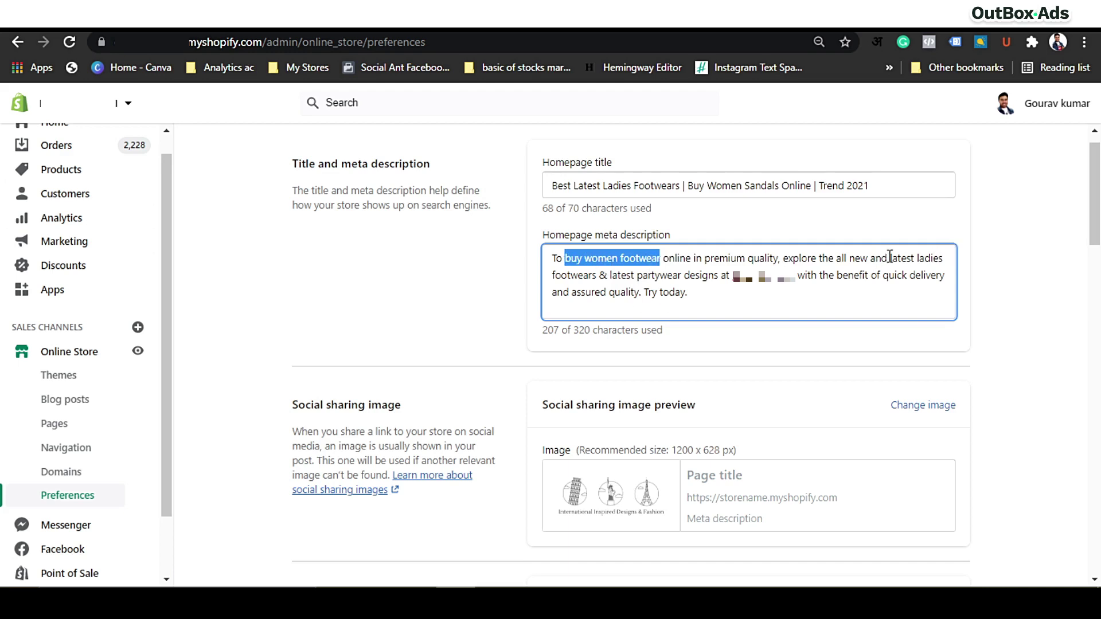
{"action": "left_click_drag", "start_coordinate": [891, 258], "coordinate": [596, 275]}
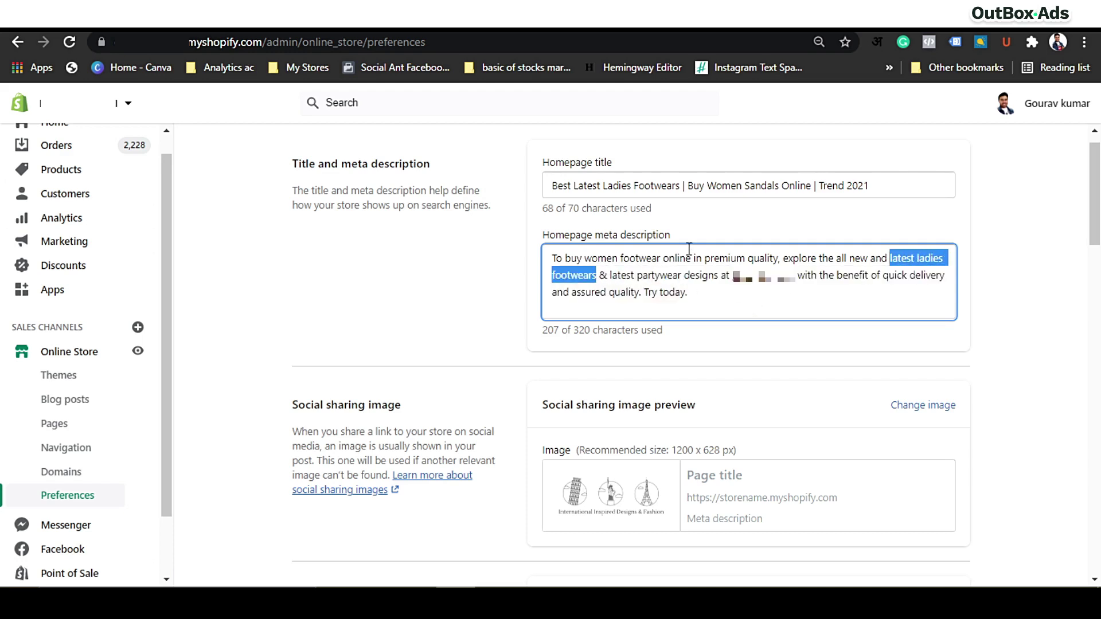
{"action": "left_click", "coordinate": [700, 292]}
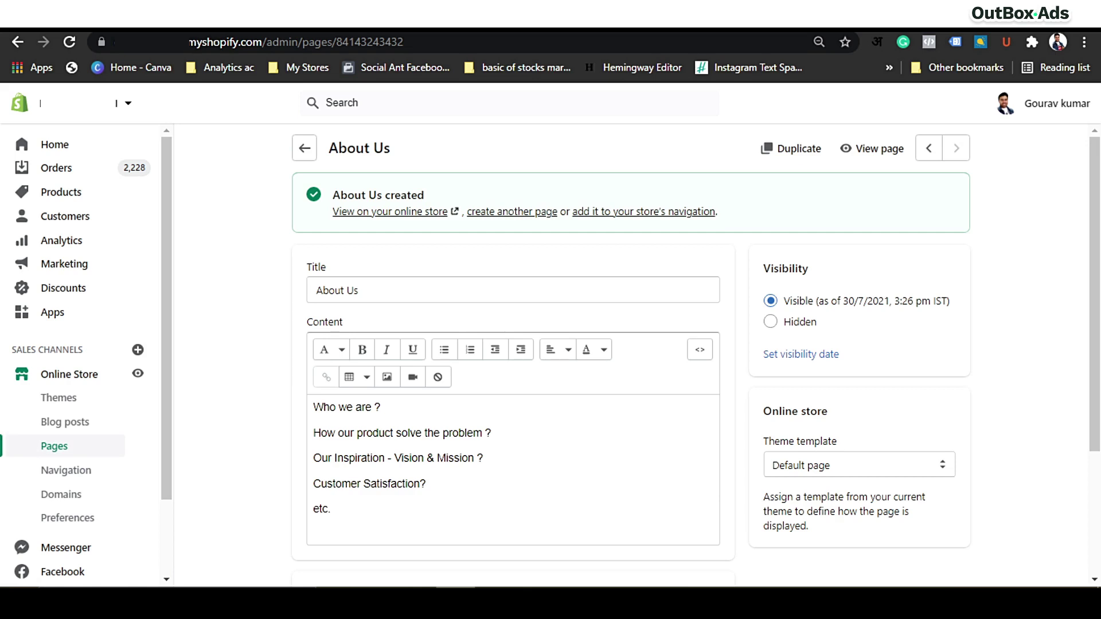
- Look over the About Us page editor, highlighting the page heading and viewing its content area
{"action": "scroll", "coordinate": [736, 480], "scroll_direction": "down", "scroll_amount": 1}
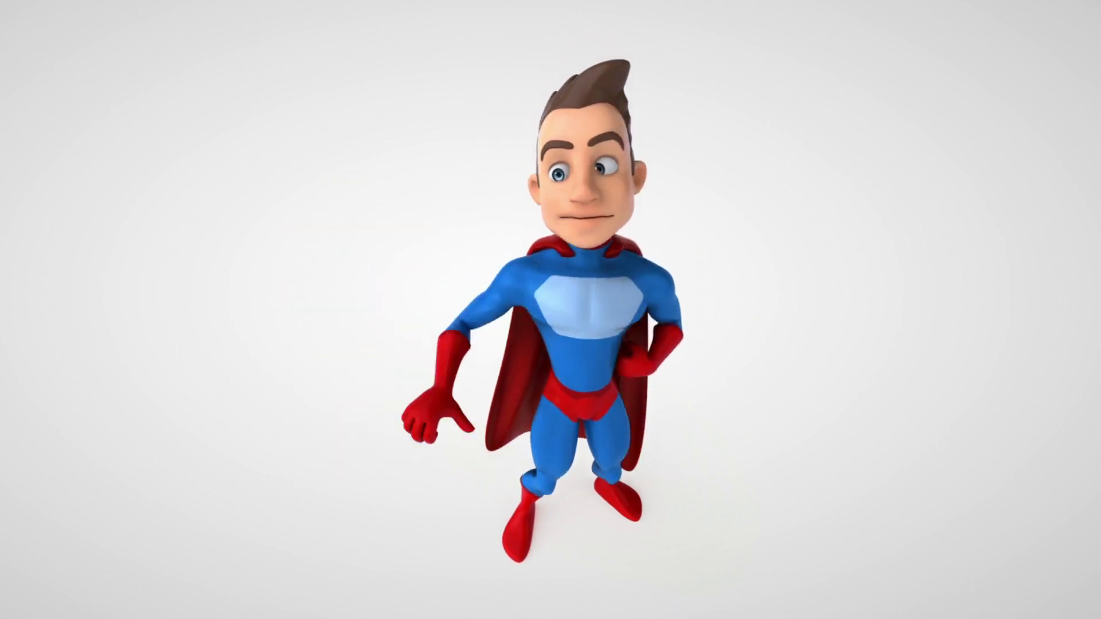
{"action": "left_click_drag", "start_coordinate": [329, 148], "coordinate": [439, 145]}
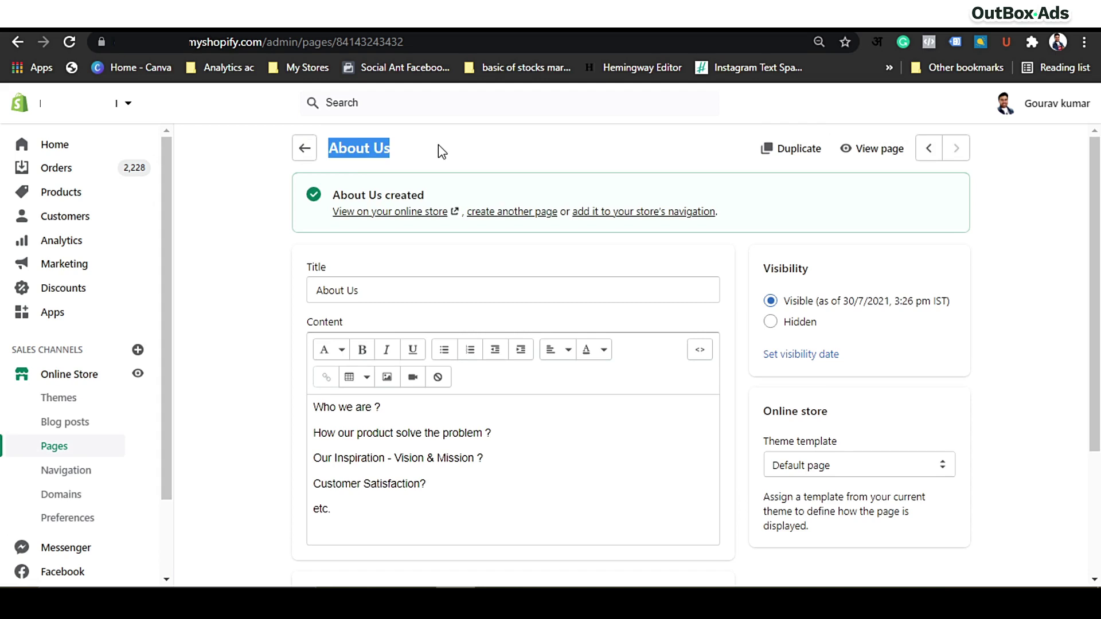
{"action": "scroll", "coordinate": [533, 442], "scroll_direction": "down", "scroll_amount": 1}
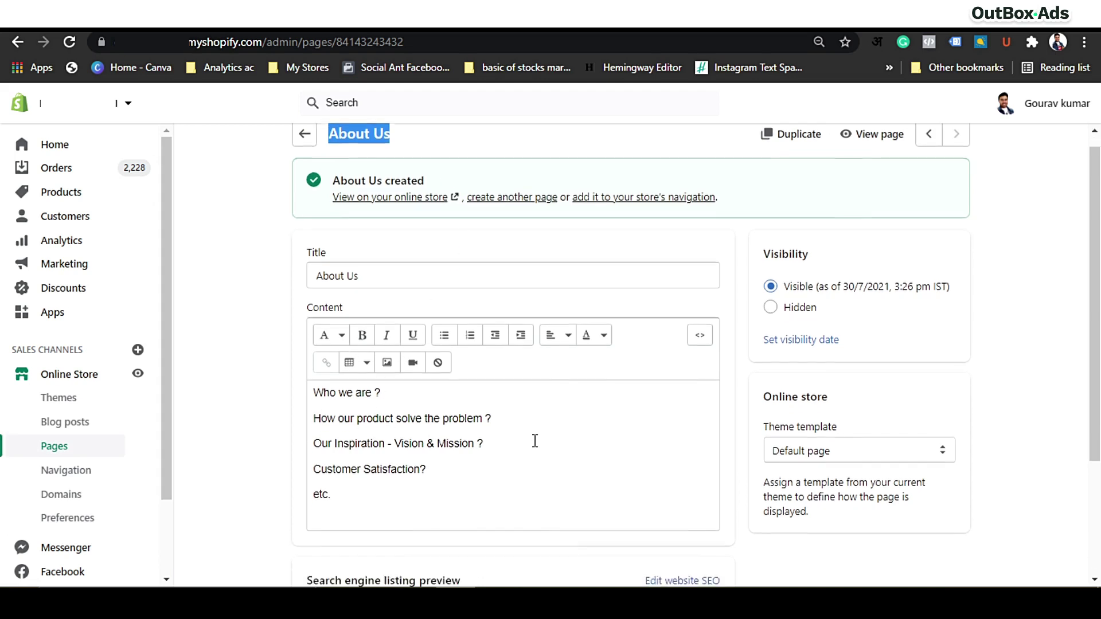
{"action": "scroll", "coordinate": [533, 442], "scroll_direction": "up", "scroll_amount": 1}
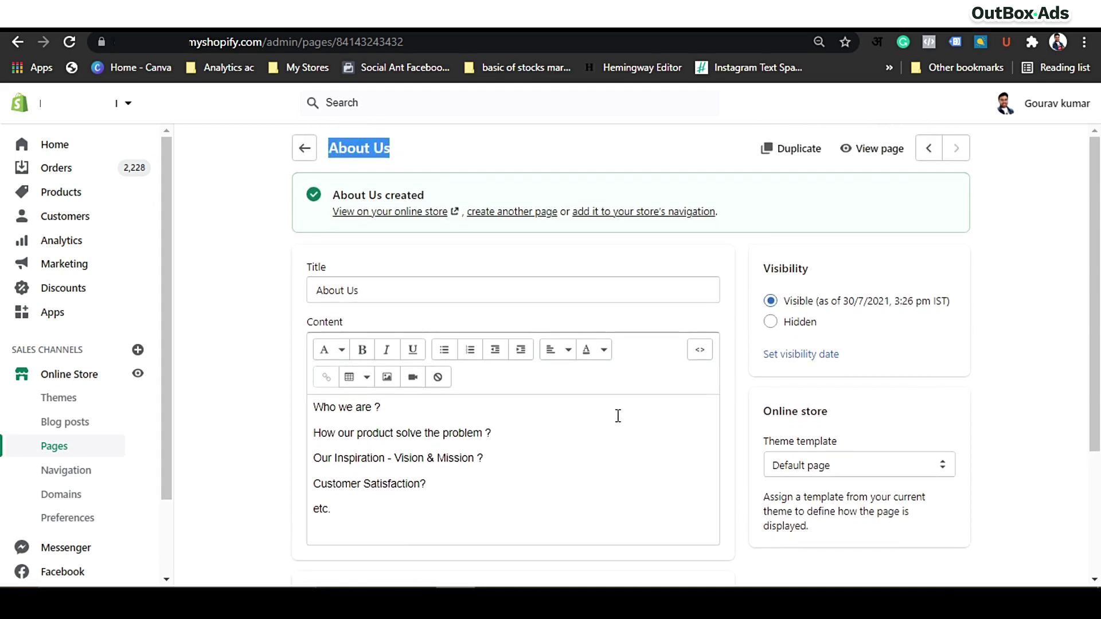
{"action": "left_click", "coordinate": [733, 397]}
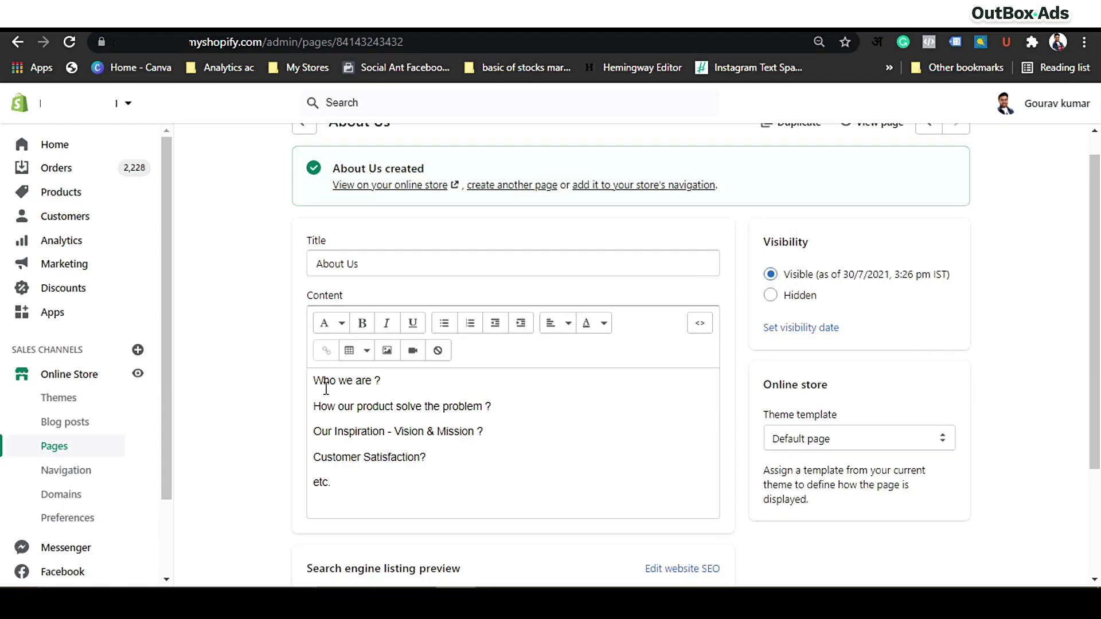
{"action": "scroll", "coordinate": [324, 390], "scroll_direction": "up", "scroll_amount": 1}
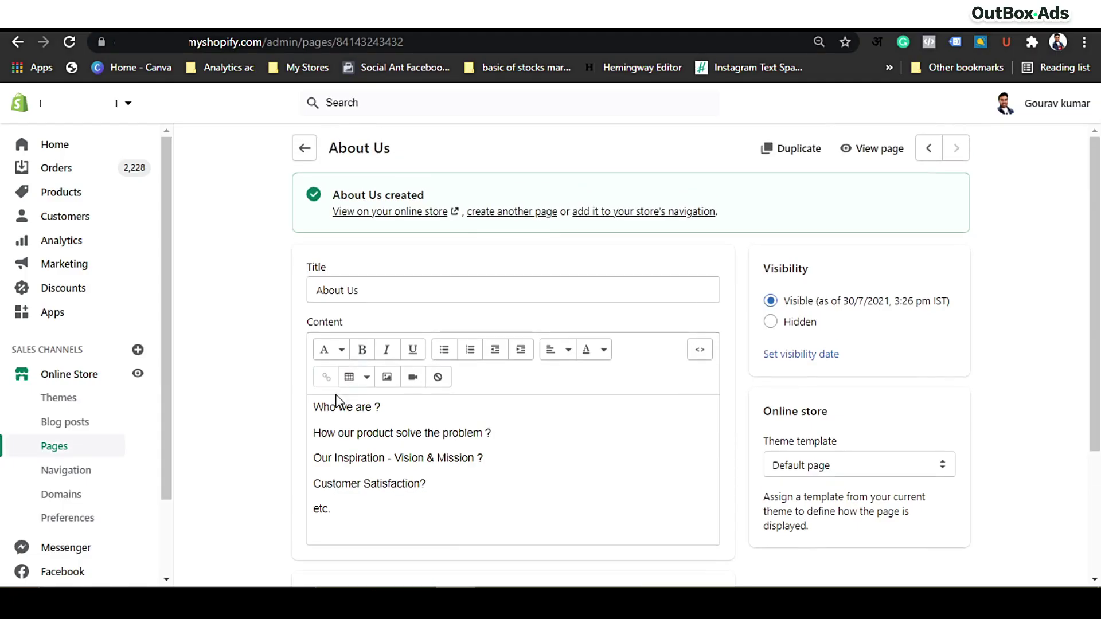
- Examine the About Us content outline line by line, from "Who we are ?" to "Customer Satisfaction?", and highlight the whole text
{"action": "left_click_drag", "start_coordinate": [316, 410], "coordinate": [420, 405]}
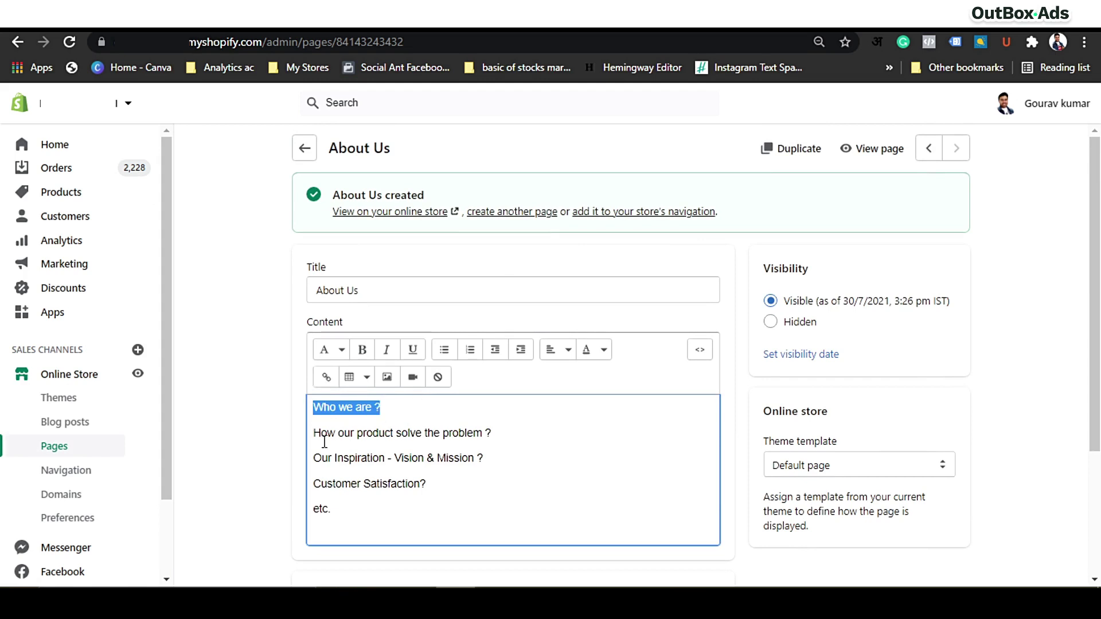
{"action": "left_click_drag", "start_coordinate": [314, 434], "coordinate": [494, 435]}
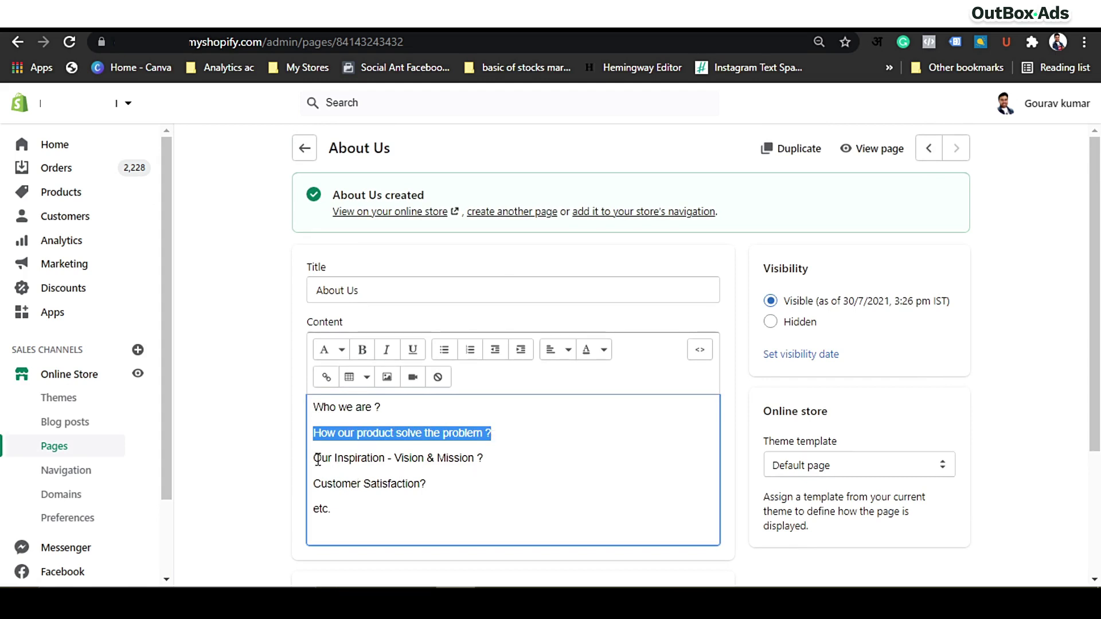
{"action": "left_click_drag", "start_coordinate": [315, 458], "coordinate": [424, 457]}
{"action": "double_click", "coordinate": [456, 458]}
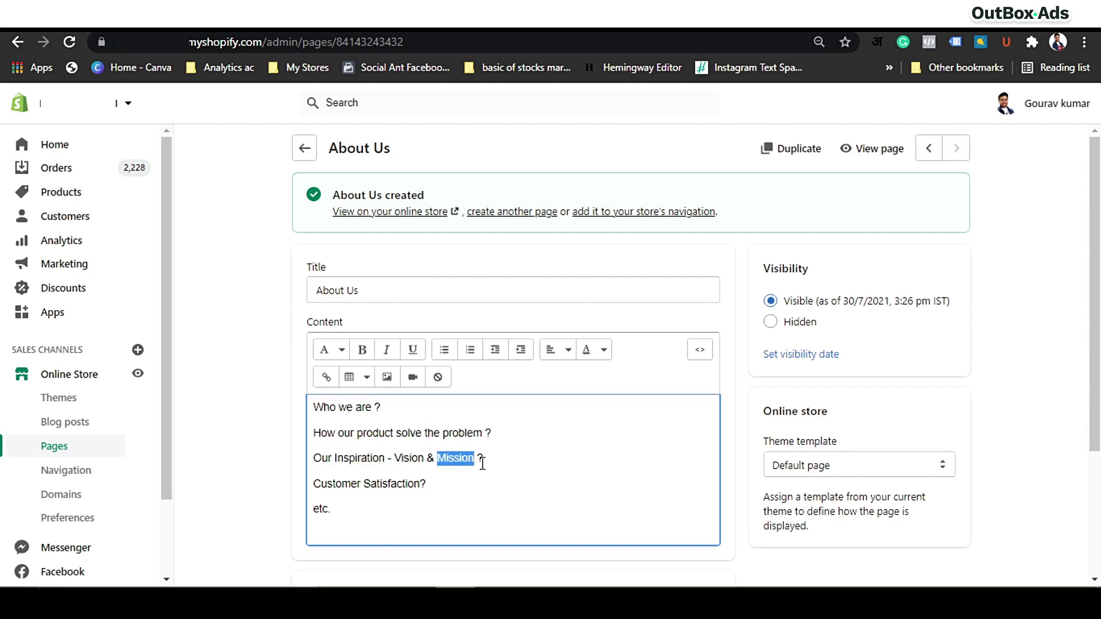
{"action": "left_click_drag", "start_coordinate": [315, 484], "coordinate": [424, 486]}
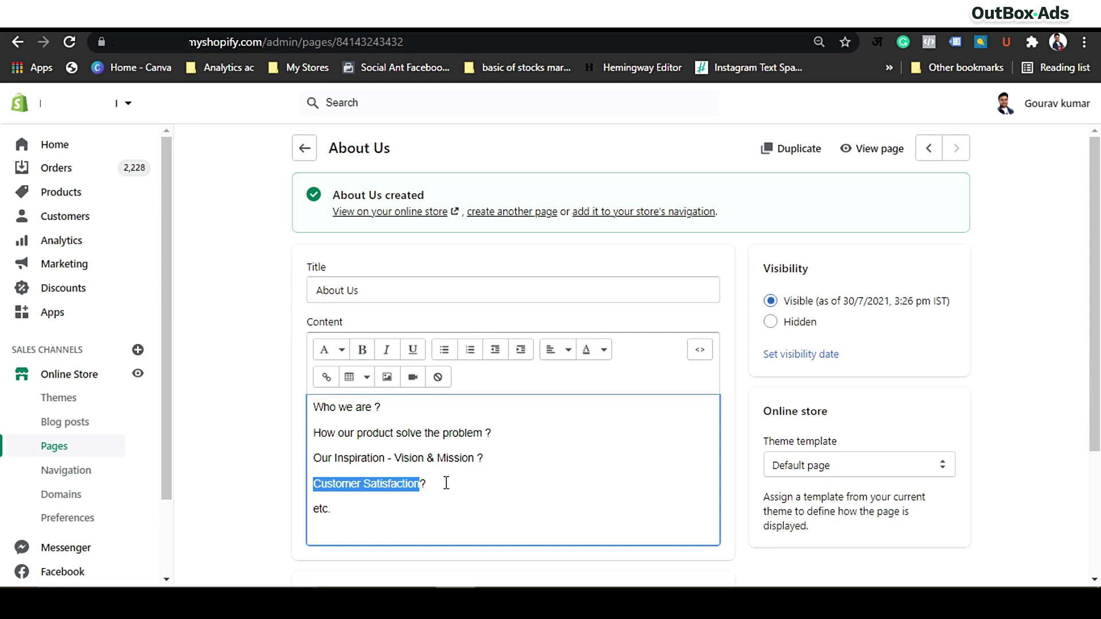
{"action": "left_click", "coordinate": [617, 381]}
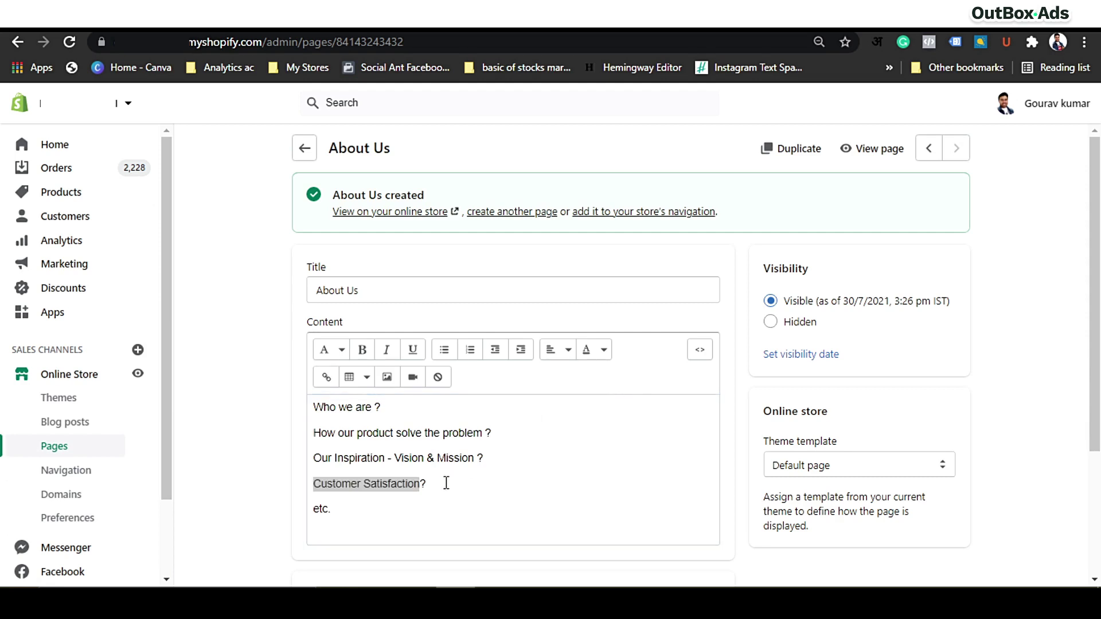
{"action": "left_click", "coordinate": [481, 466]}
{"action": "left_click_drag", "start_coordinate": [354, 507], "coordinate": [313, 407]}
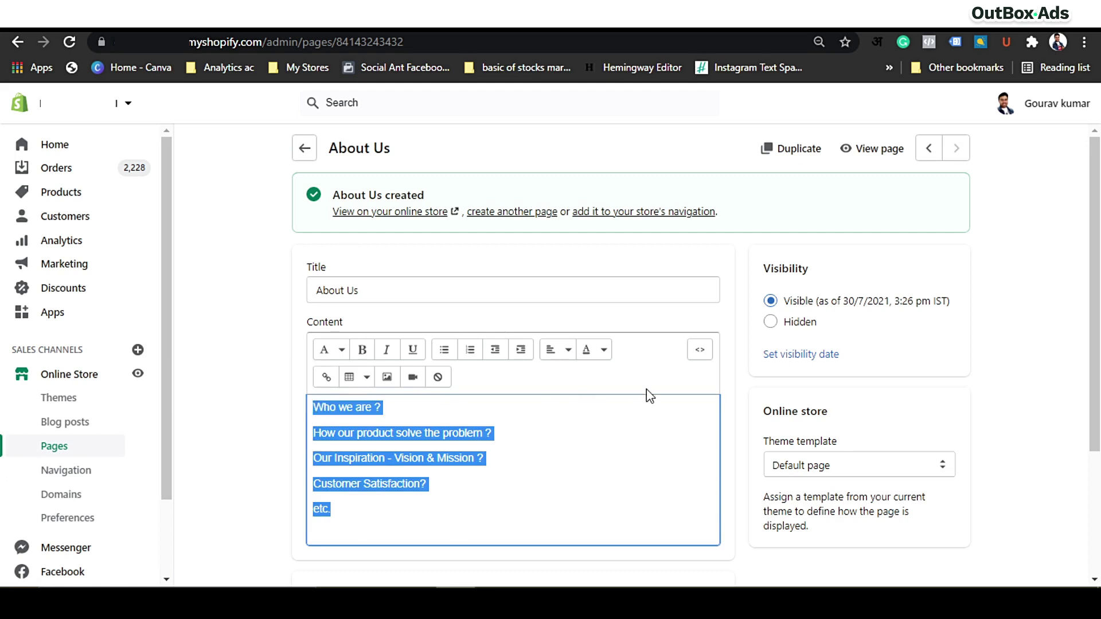
- Look over the highlighted About Us outline and clear its text selection in the page's content area
{"action": "left_click", "coordinate": [727, 390]}
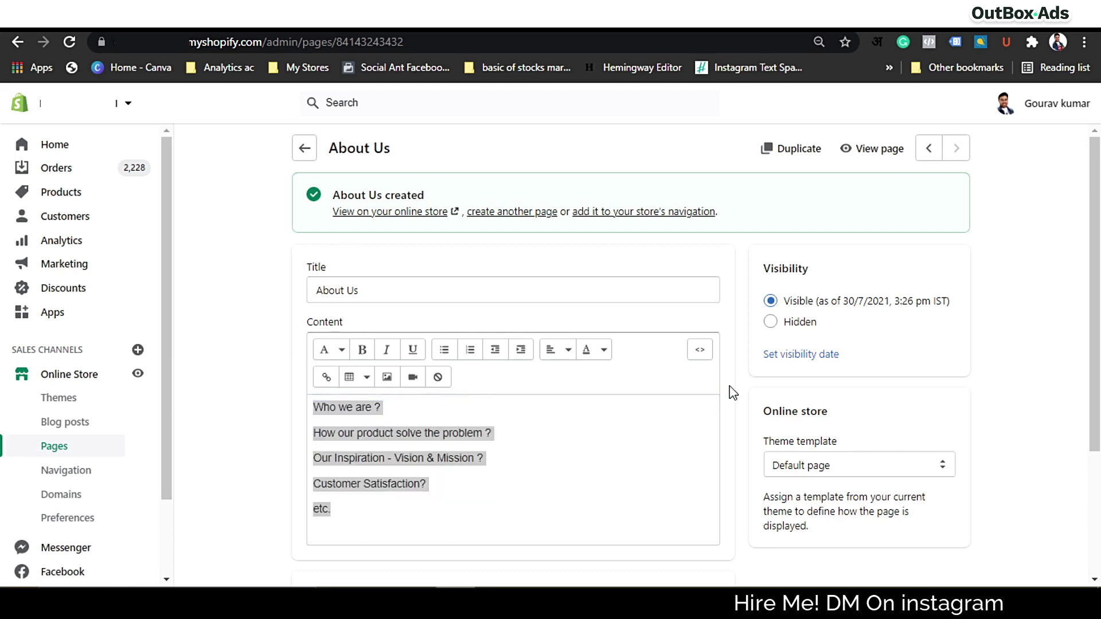
{"action": "left_click", "coordinate": [431, 461]}
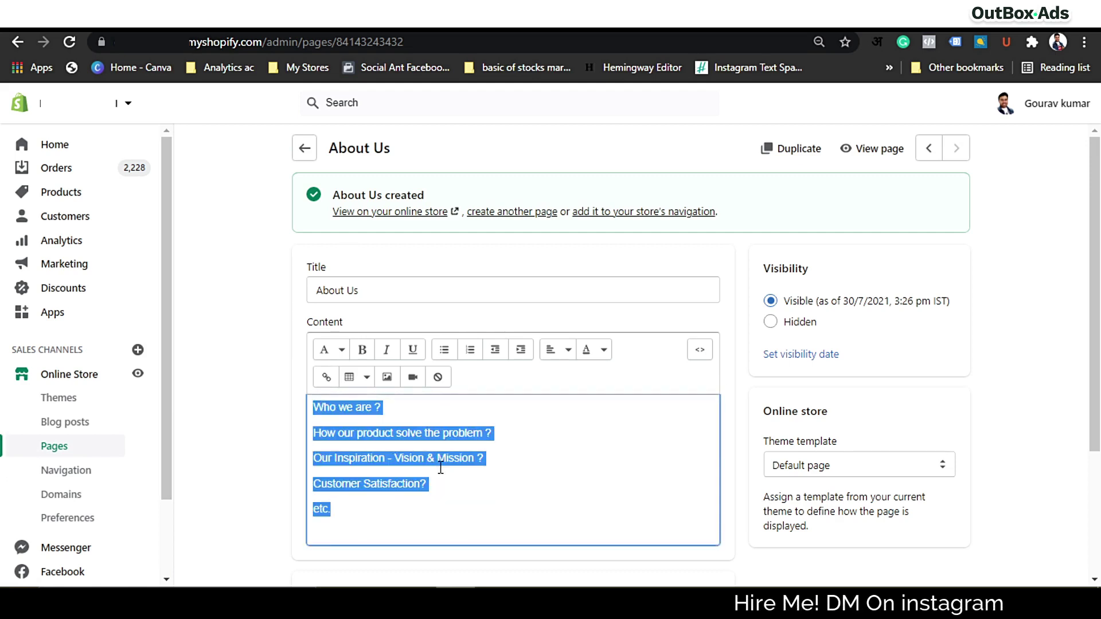
{"action": "left_click", "coordinate": [446, 480]}
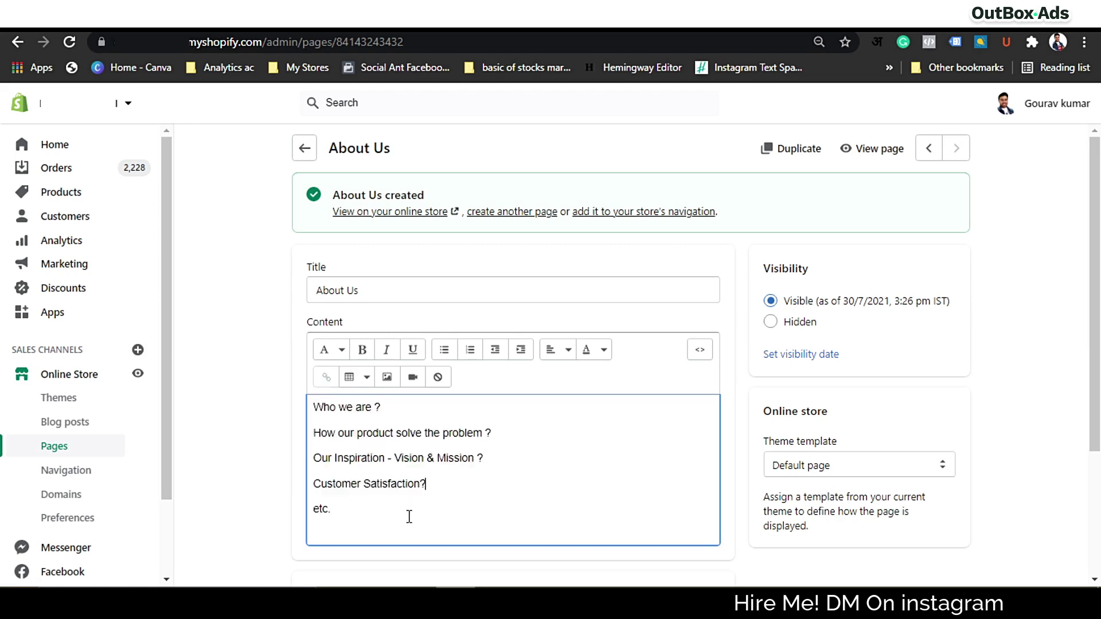
{"action": "scroll", "coordinate": [299, 491], "scroll_direction": "down", "scroll_amount": 1}
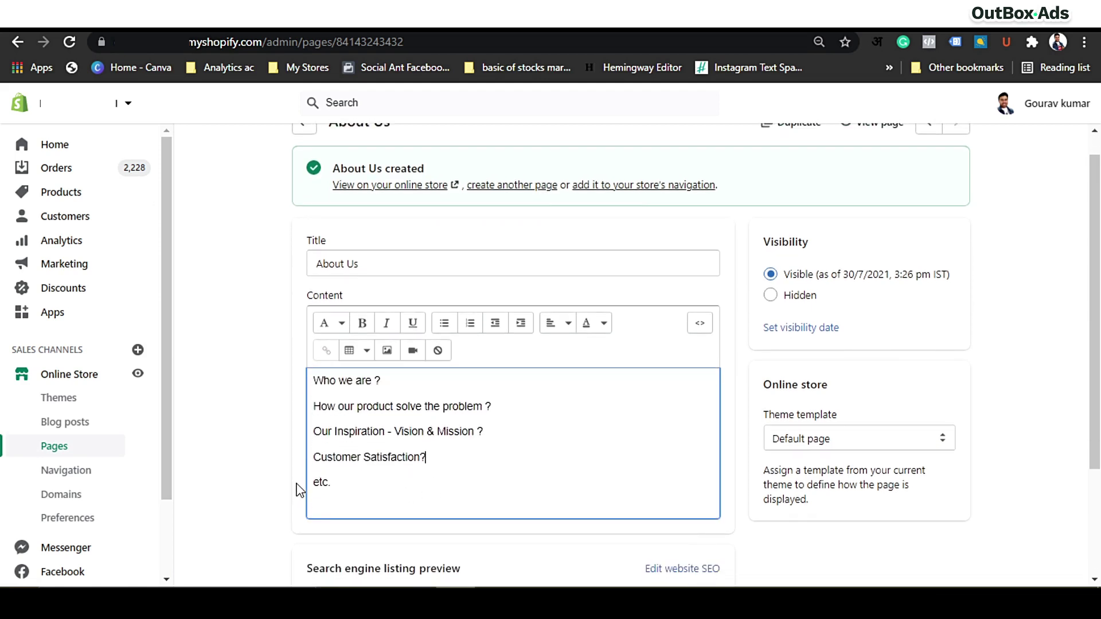
{"action": "scroll", "coordinate": [298, 490], "scroll_direction": "up", "scroll_amount": 1}
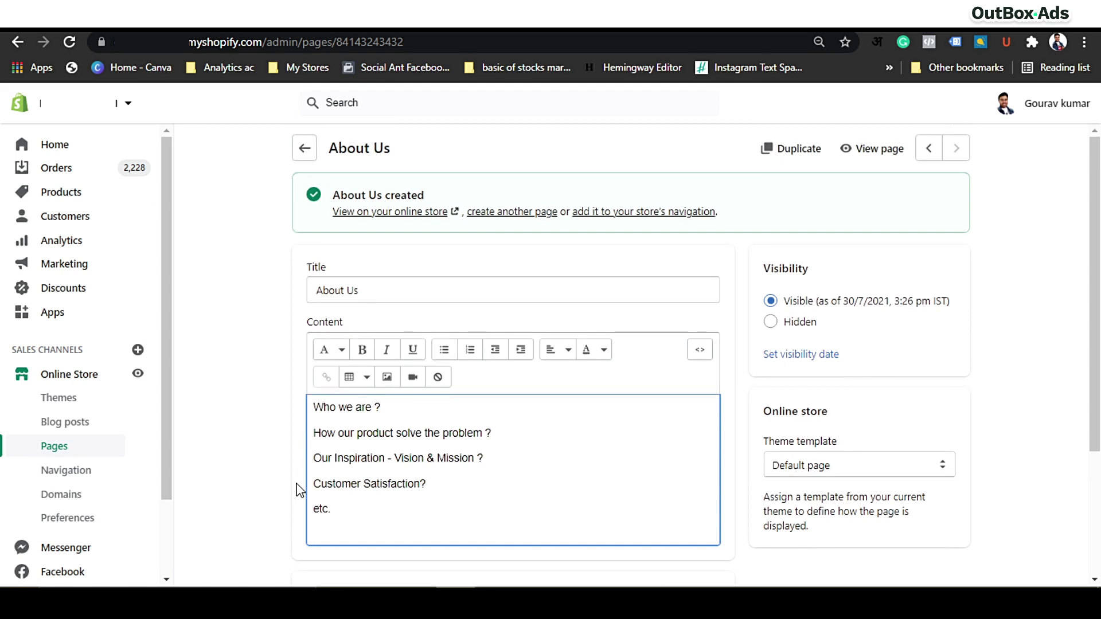
- Highlight the outline phrases "Customer Satisfaction" and "Vision & Mission" in the About Us content
{"action": "left_click_drag", "start_coordinate": [298, 492], "coordinate": [420, 485]}
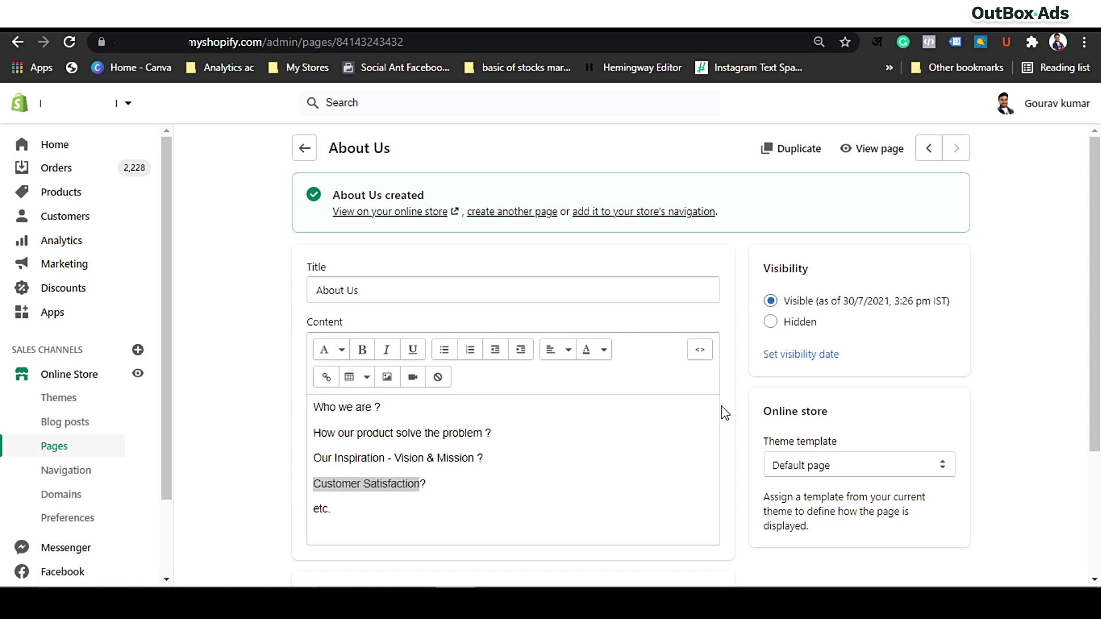
{"action": "scroll", "coordinate": [723, 415], "scroll_direction": "down", "scroll_amount": 1}
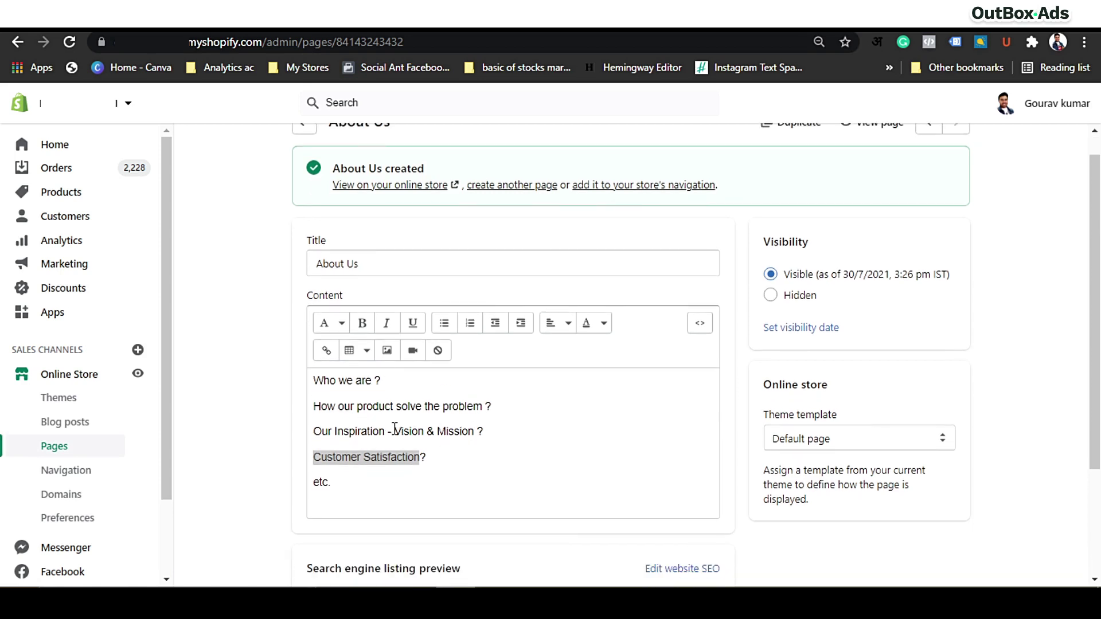
{"action": "left_click_drag", "start_coordinate": [394, 431], "coordinate": [475, 431]}
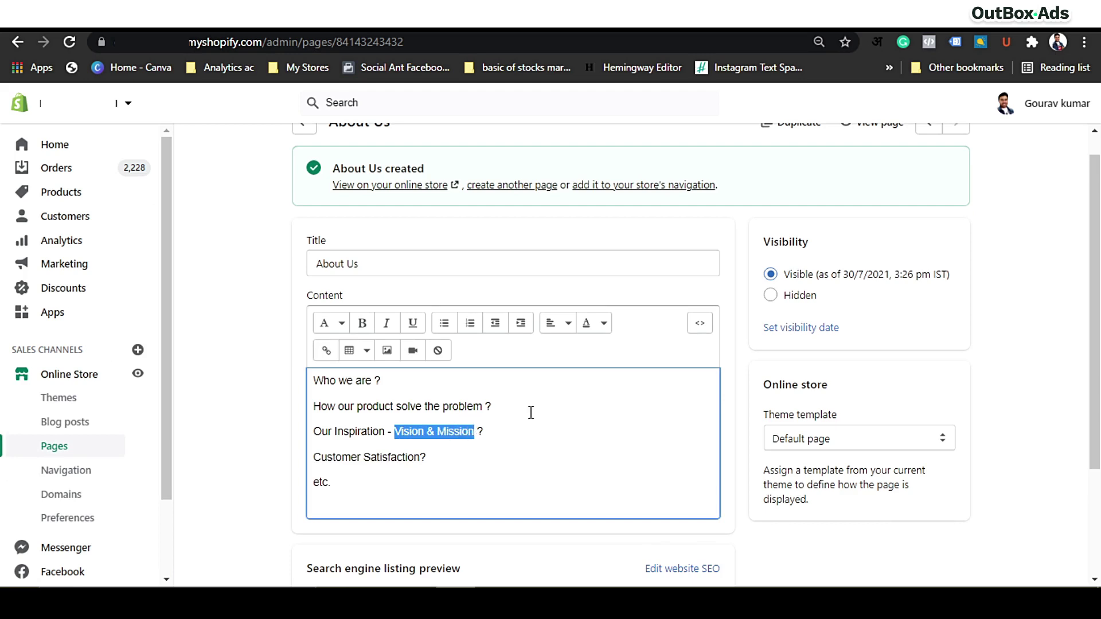
- Highlight the entire About Us outline again, from "Who we are ?" to "etc.", and clear the selection
{"action": "left_click", "coordinate": [727, 384]}
{"action": "key", "text": "ctrl+a"}
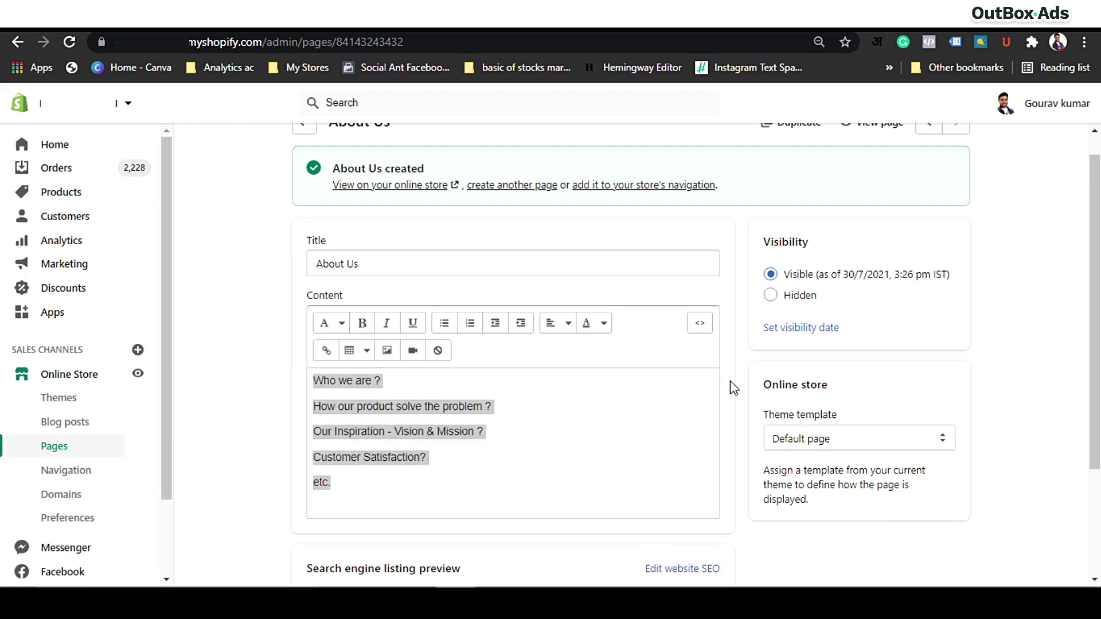
{"action": "left_click", "coordinate": [462, 423]}
{"action": "key", "text": "ctrl+a"}
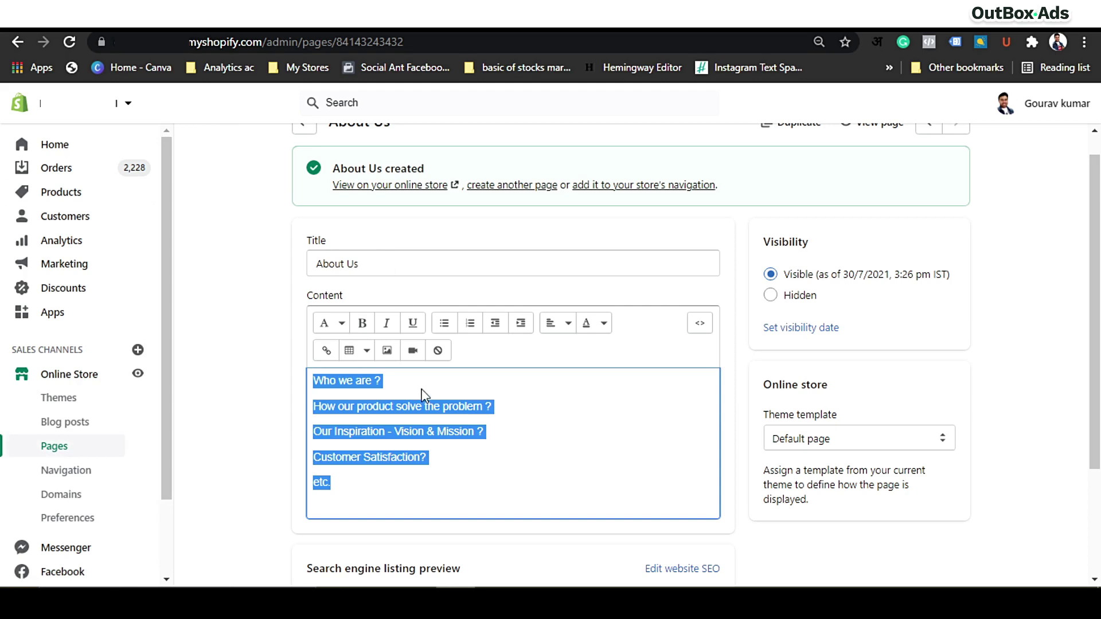
{"action": "left_click", "coordinate": [401, 394]}
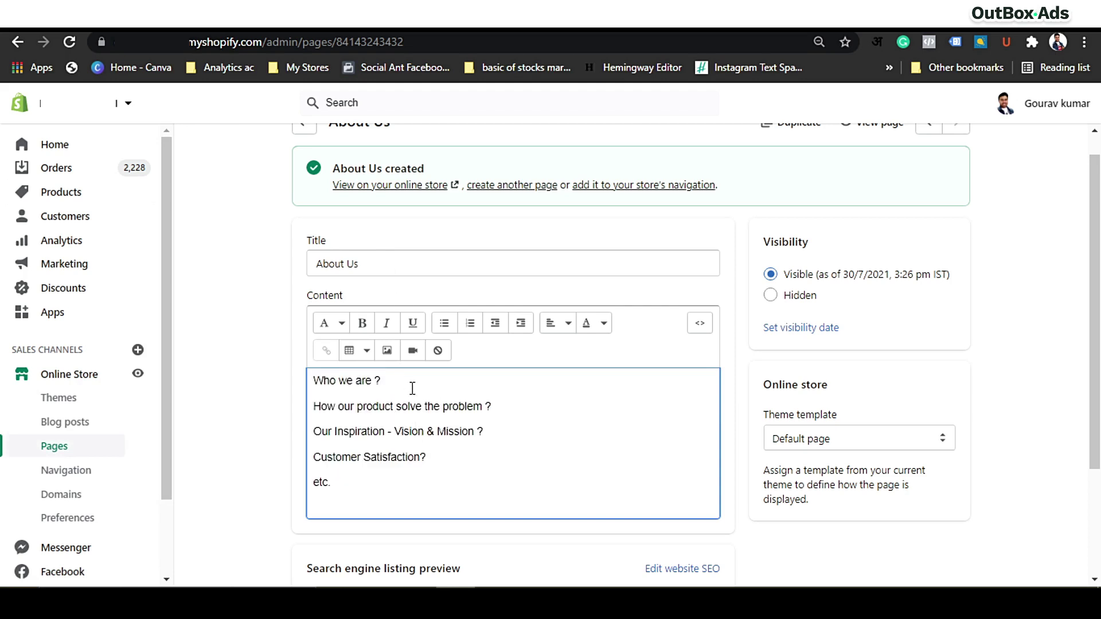
{"action": "left_click", "coordinate": [394, 383]}
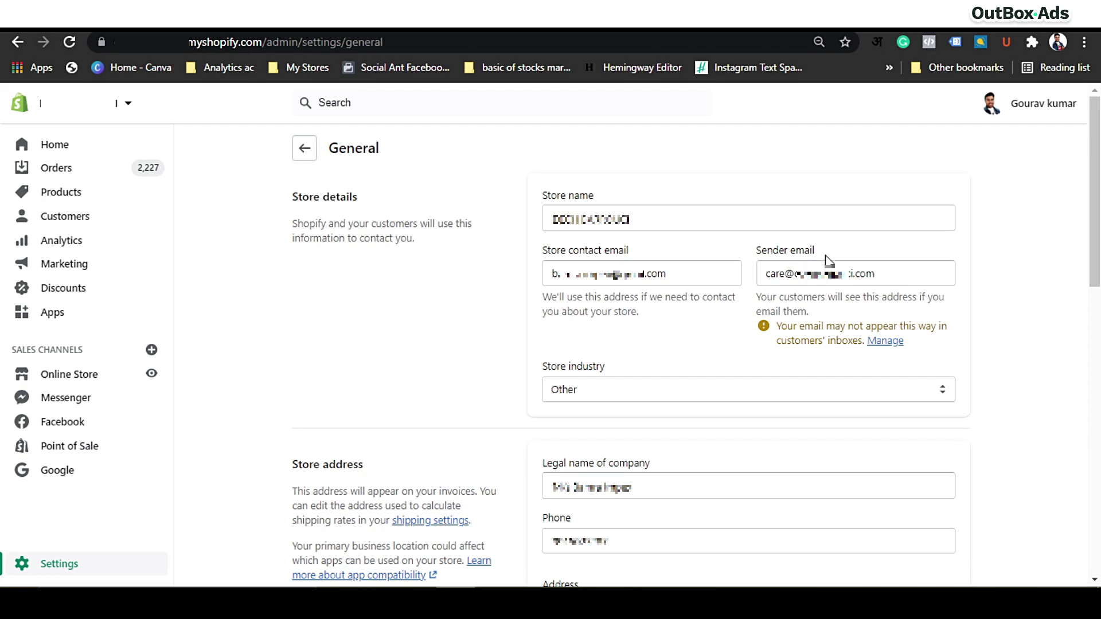
- Examine the sender email in the store's General settings, highlighting the address repeatedly and clearing the selection each time
{"action": "left_click_drag", "start_coordinate": [767, 274], "coordinate": [876, 271]}
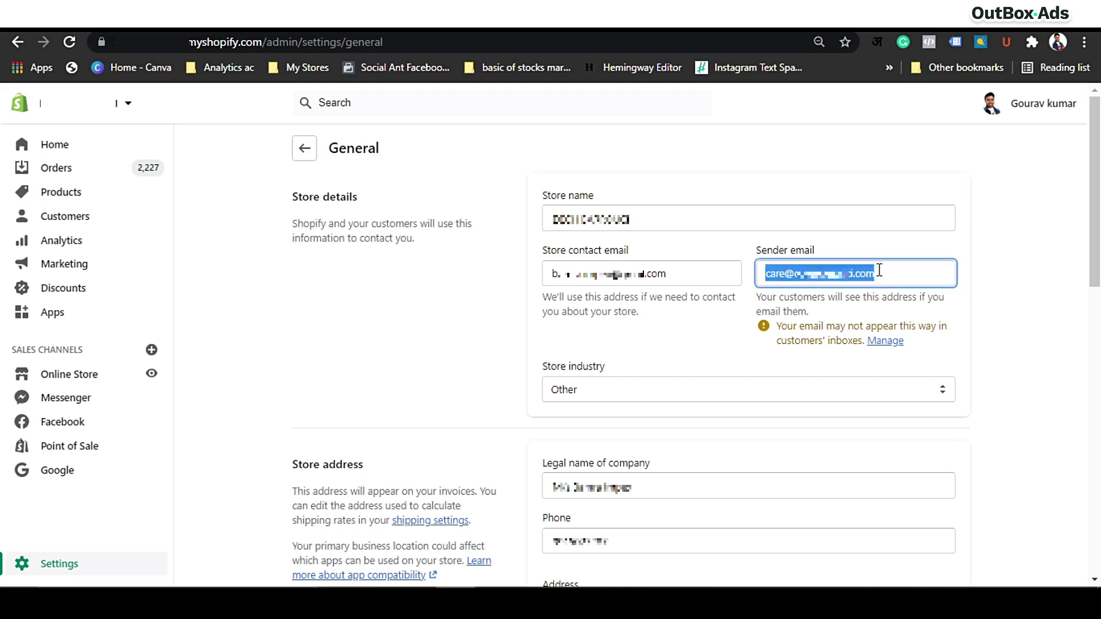
{"action": "left_click", "coordinate": [937, 243]}
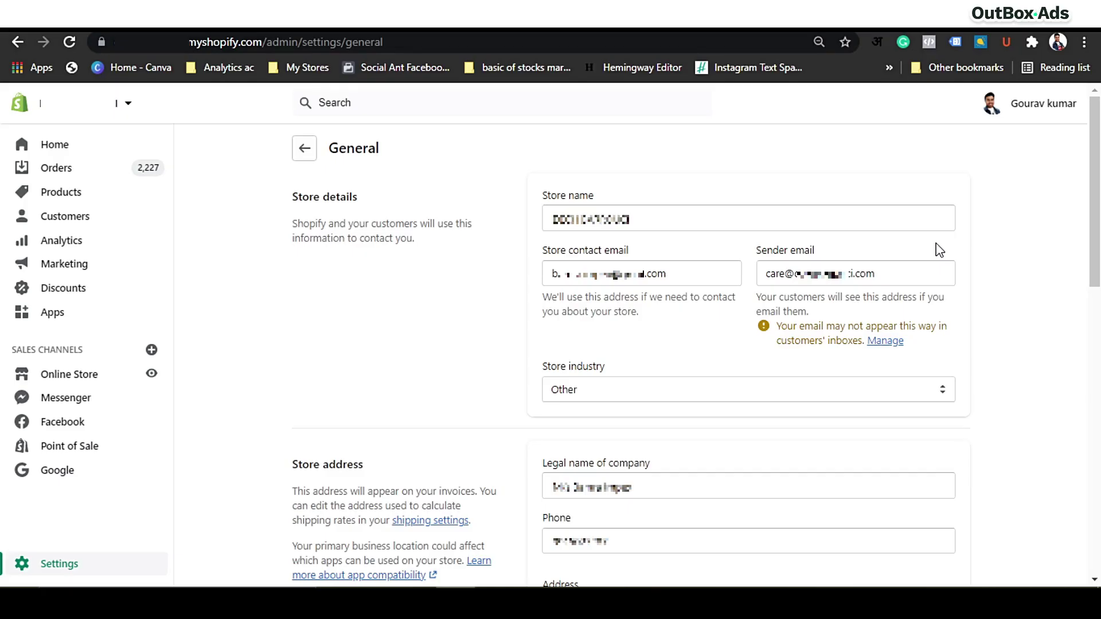
{"action": "left_click", "coordinate": [774, 275]}
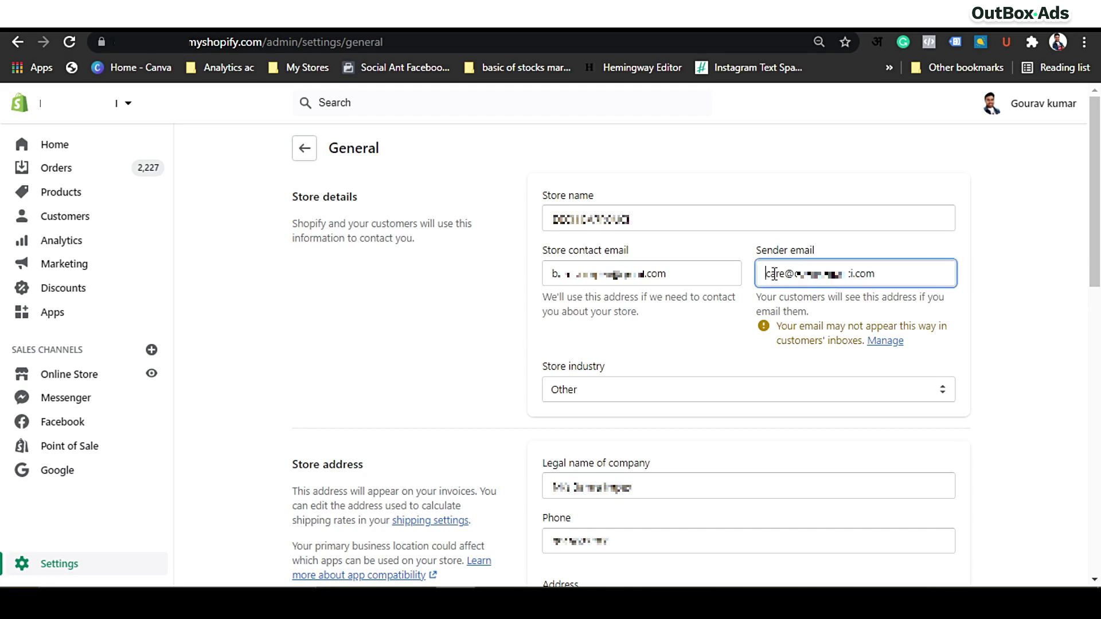
{"action": "left_click_drag", "start_coordinate": [773, 275], "coordinate": [885, 266]}
{"action": "left_click", "coordinate": [895, 248]}
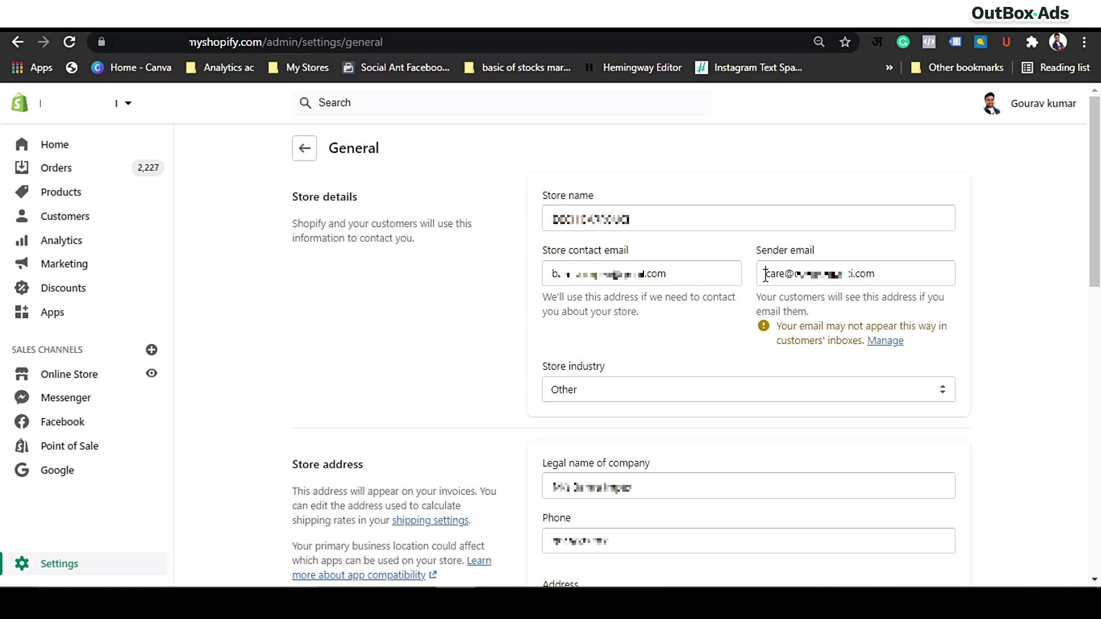
{"action": "left_click_drag", "start_coordinate": [766, 274], "coordinate": [907, 271]}
{"action": "left_click", "coordinate": [914, 249]}
{"action": "left_click_drag", "start_coordinate": [879, 273], "coordinate": [772, 273]}
{"action": "left_click", "coordinate": [925, 245]}
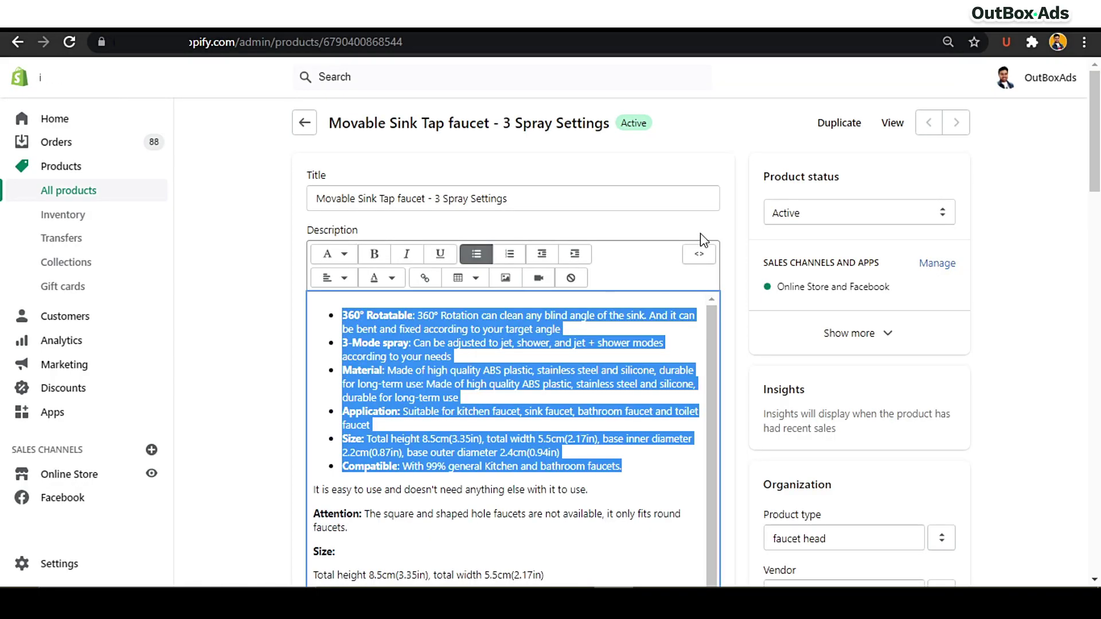
- Look over the bulleted feature description of the product "Movable Sink Tap faucet - 3 Spray Settings" and clear its highlight
{"action": "left_click", "coordinate": [716, 231]}
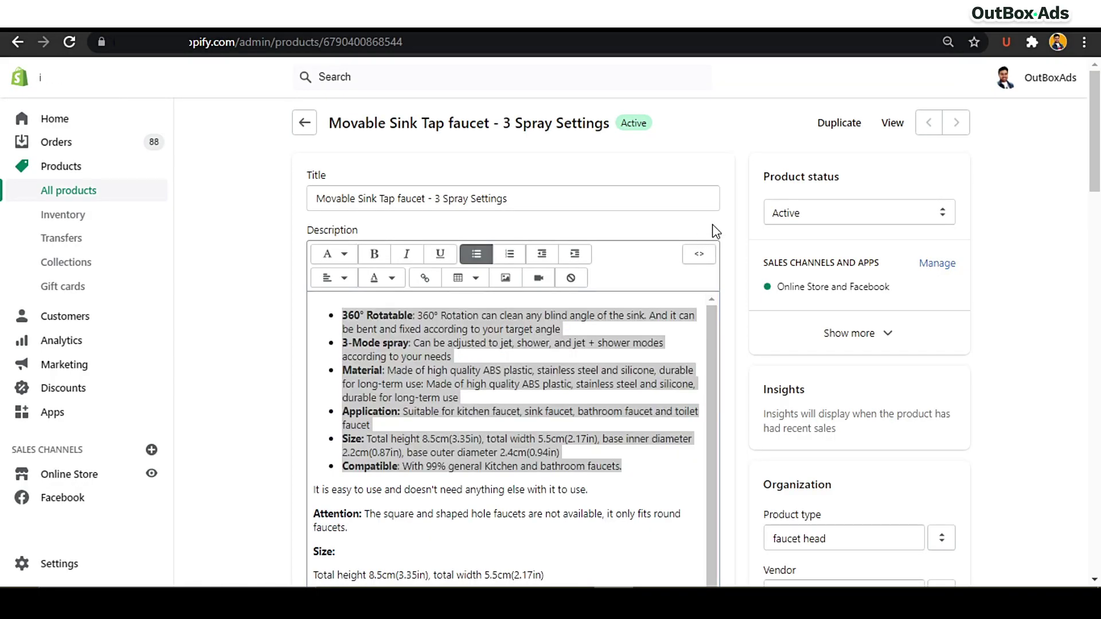
{"action": "left_click", "coordinate": [590, 376]}
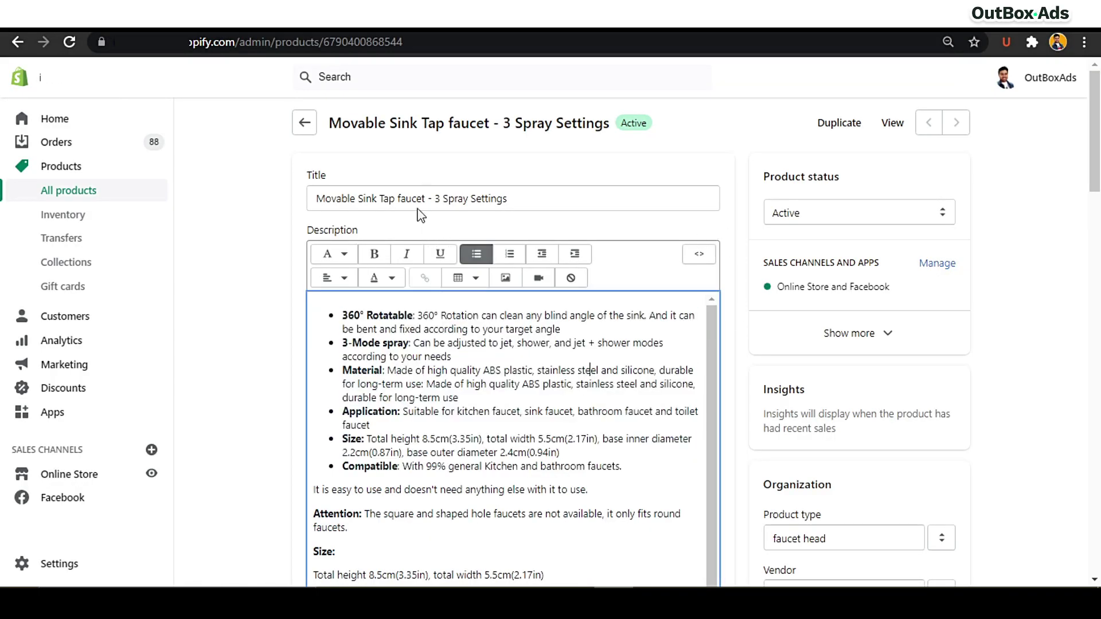